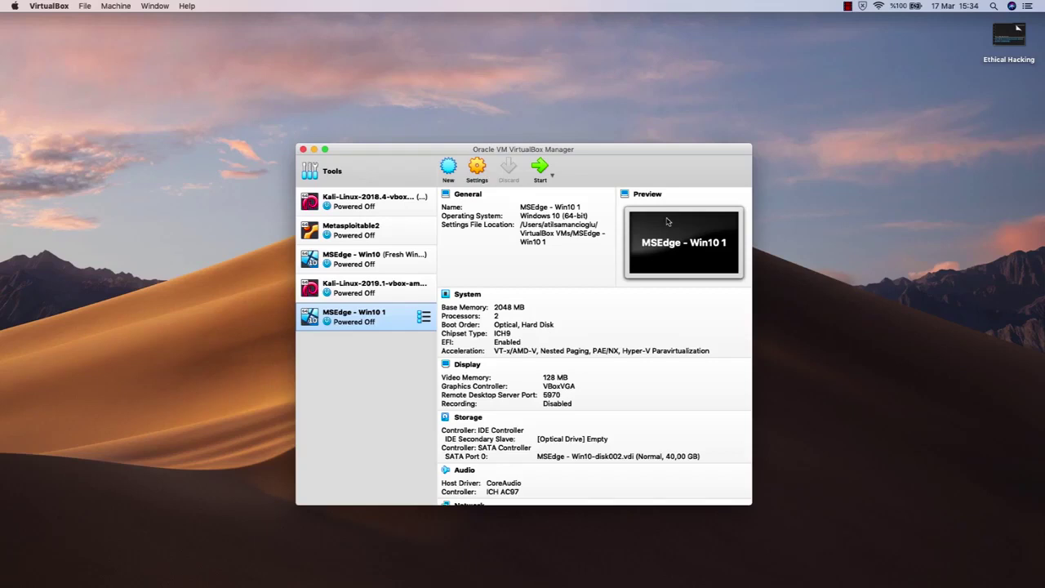
Step: Confirm the Kali-Linux-2019.1 VM's Snapshots list is empty, then switch back to its Details view
left_click(387, 291)
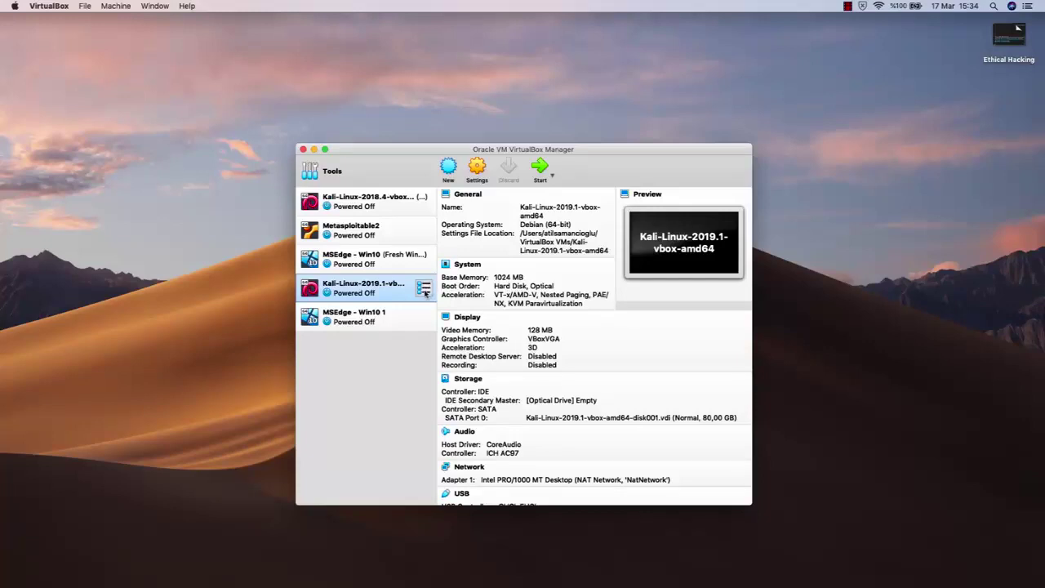
left_click(423, 289)
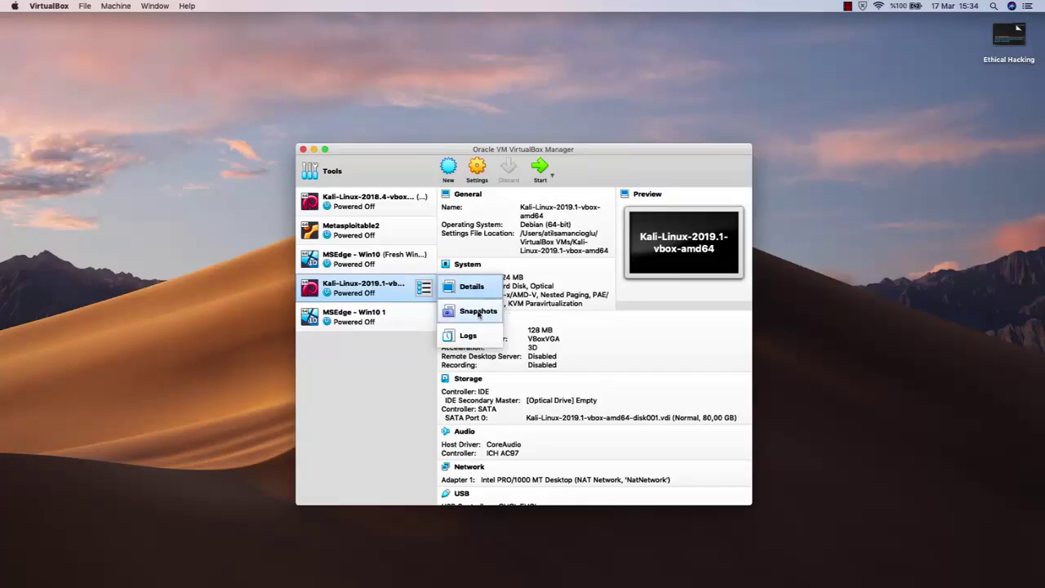
left_click(479, 313)
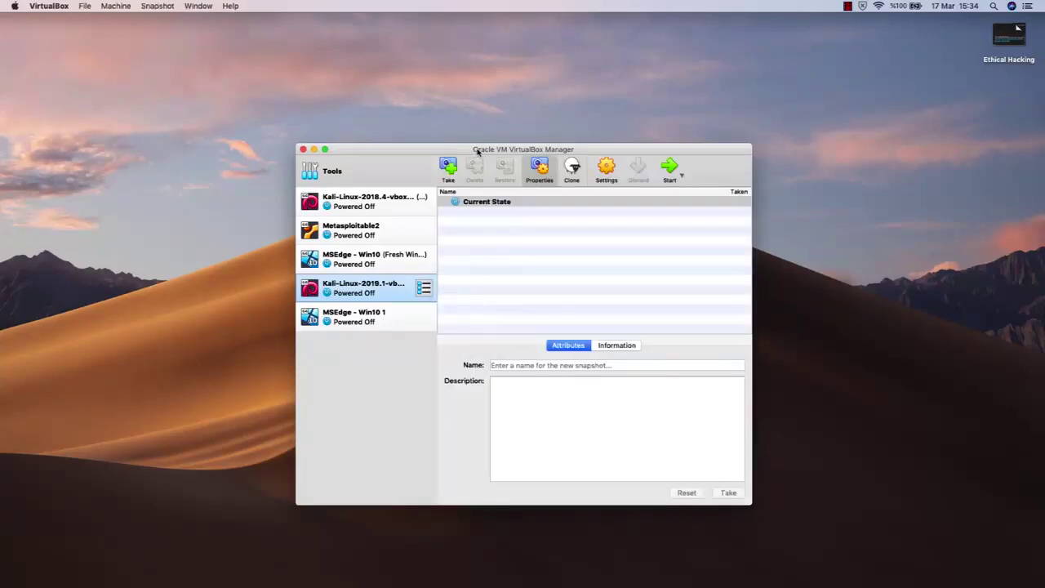
left_click_drag(478, 150, 483, 109)
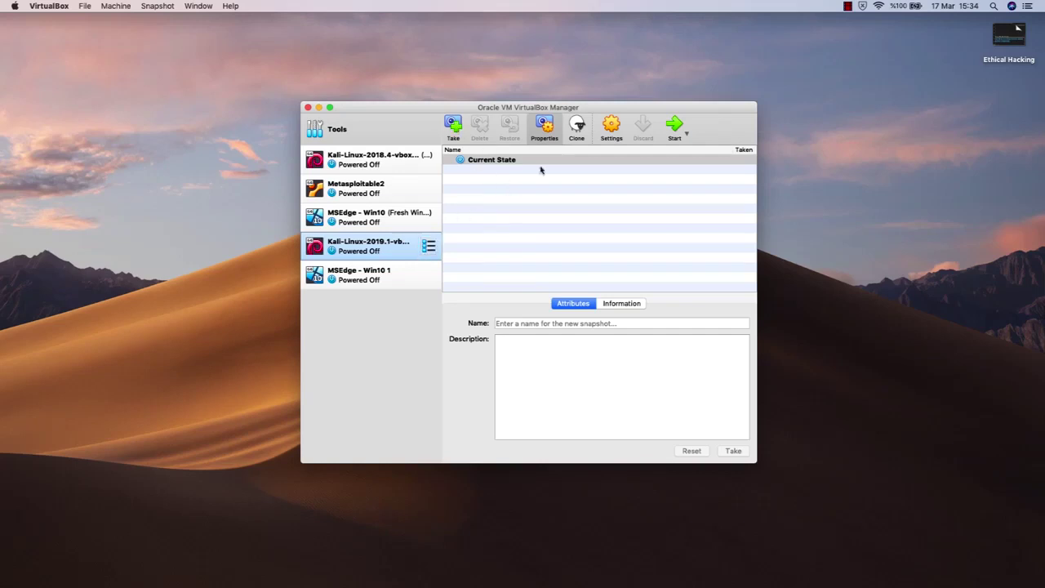
left_click(428, 246)
left_click(476, 244)
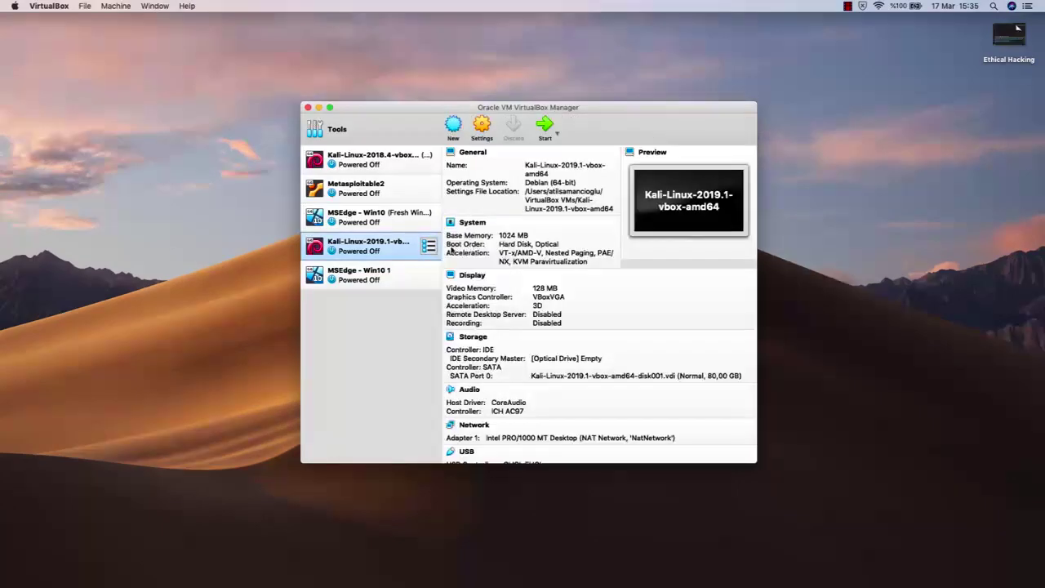
Step: Start the Kali VM, dismiss the auto-capture notice, and log in with the account username and password
left_click(545, 126)
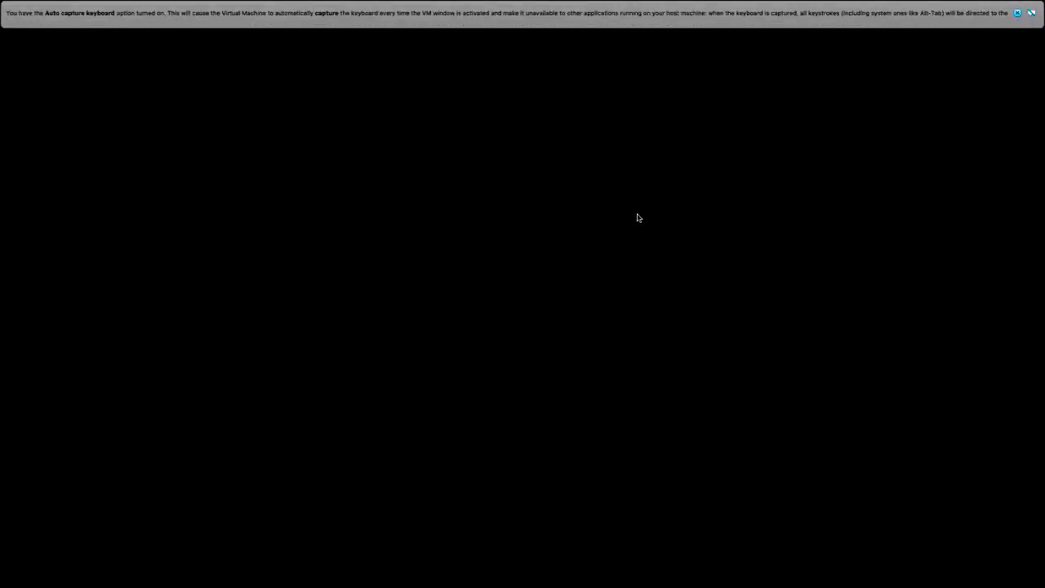
left_click(1017, 13)
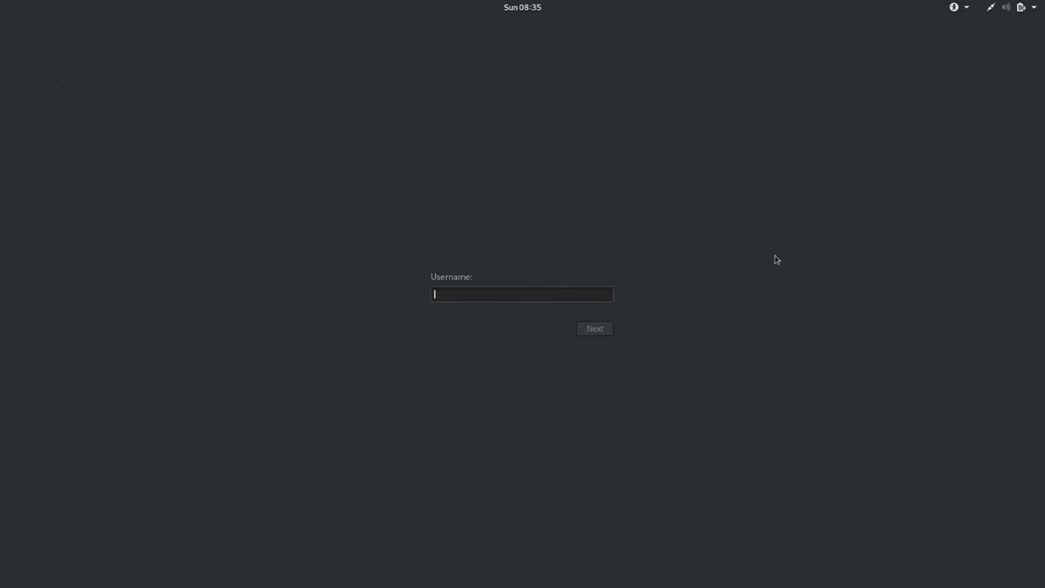
type("root")
key("Return")
type("toor")
key("Return")
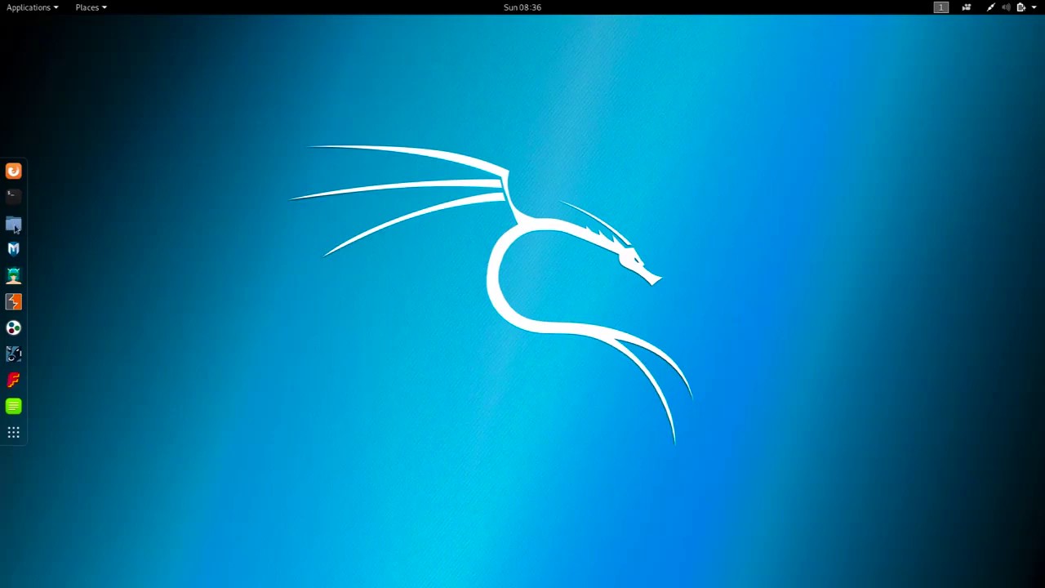
Step: Launch Files from the dock and open the Documents folder
left_click(13, 225)
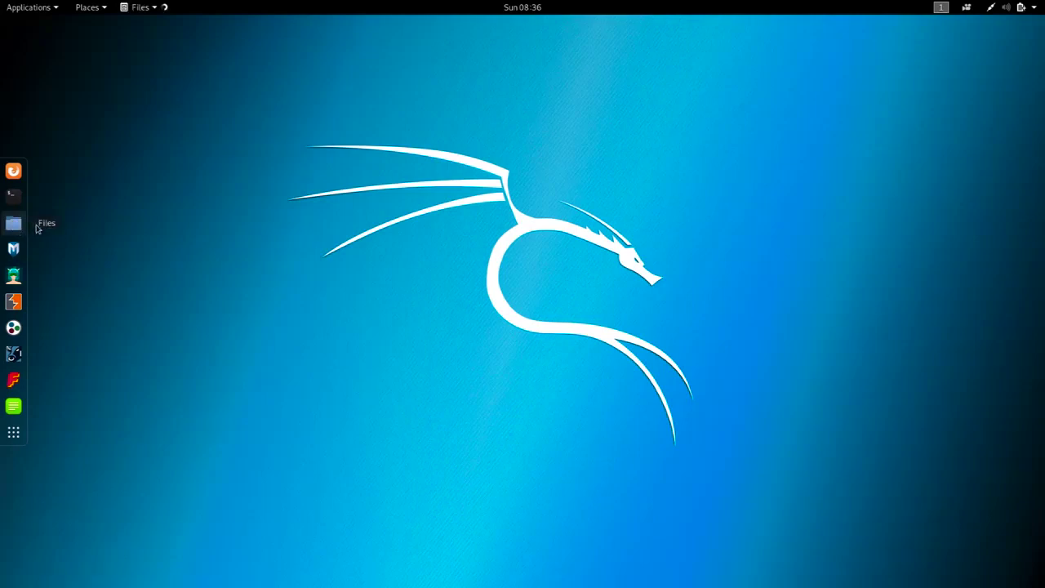
left_click_drag(204, 115, 469, 144)
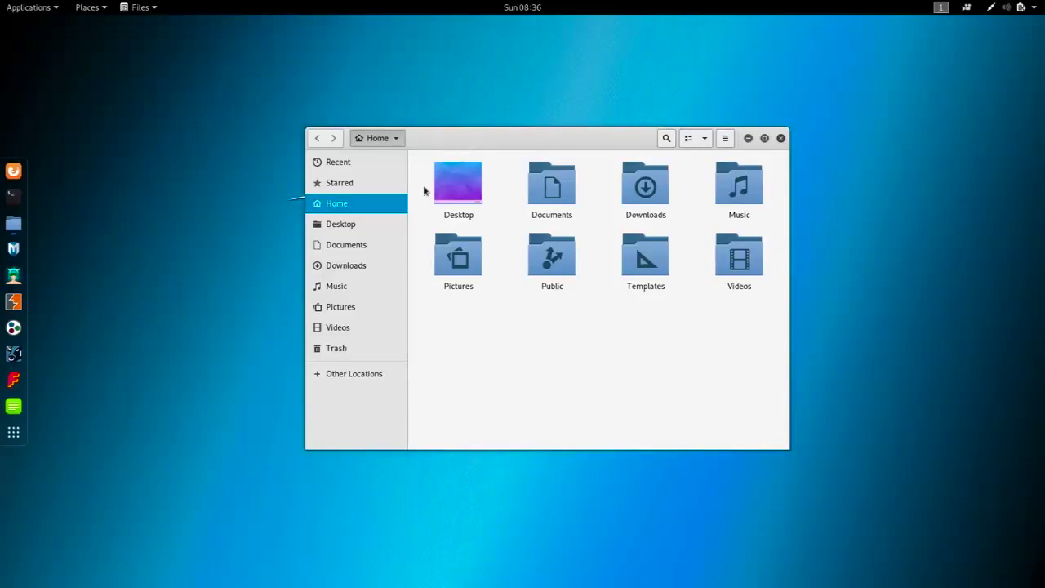
left_click(547, 188)
double_click(547, 188)
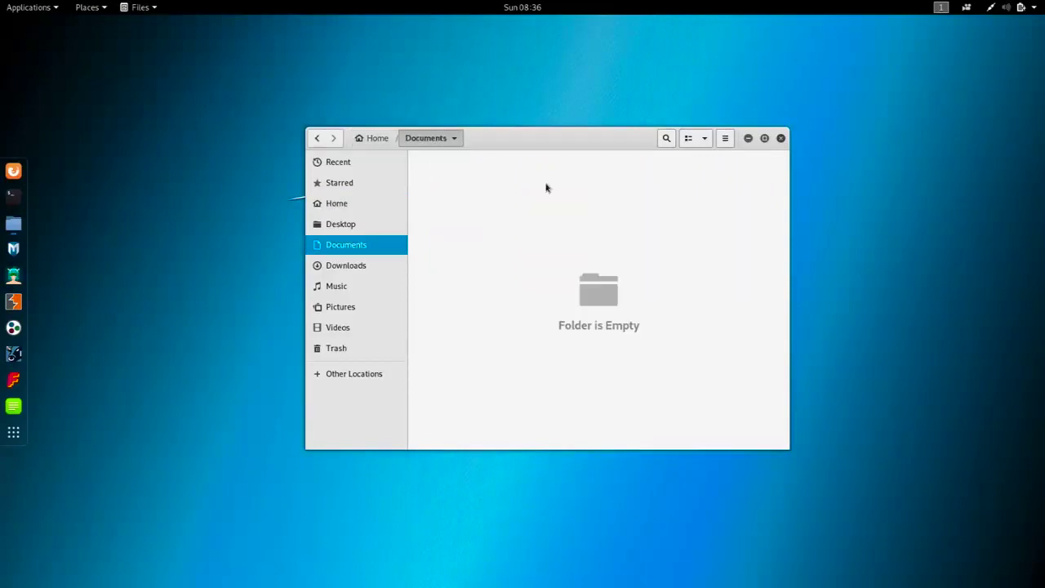
Step: Create a new folder named 'Test' in Documents
right_click(507, 200)
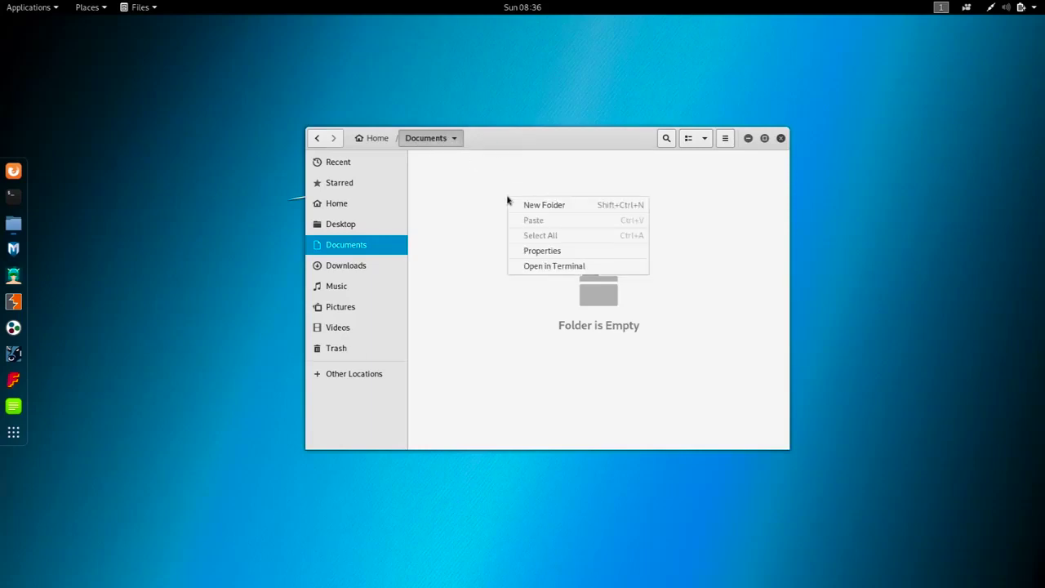
left_click(534, 207)
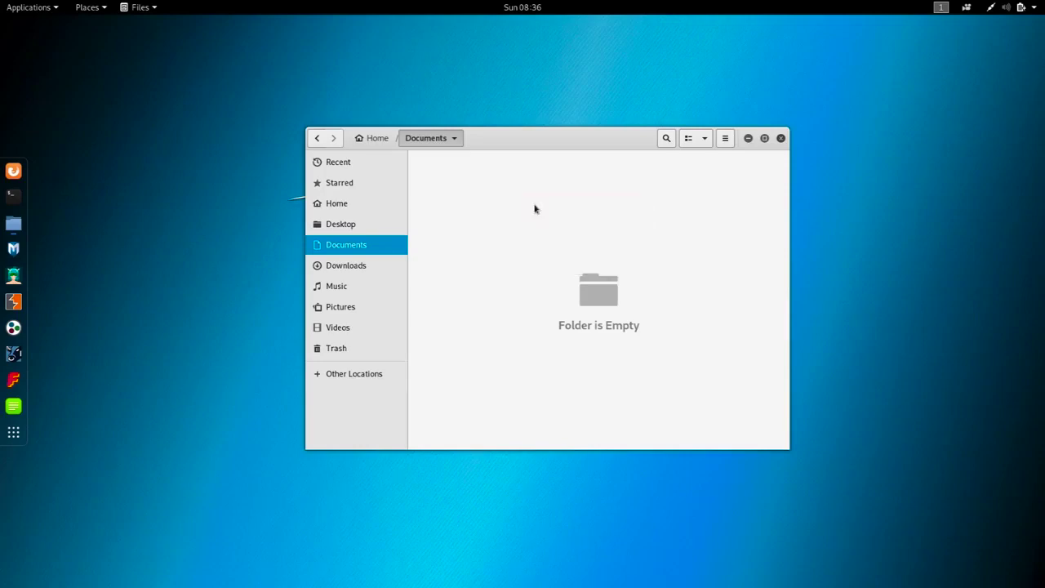
type("Test")
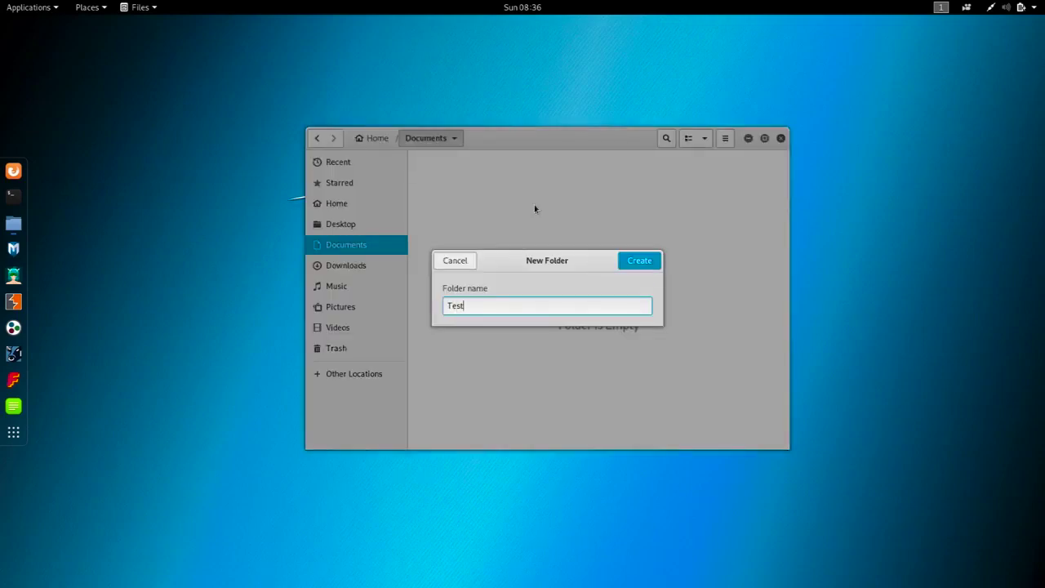
key("Return")
Step: Open the Test folder to check it, then go back to Documents
left_click(541, 212)
left_click(482, 189)
double_click(481, 188)
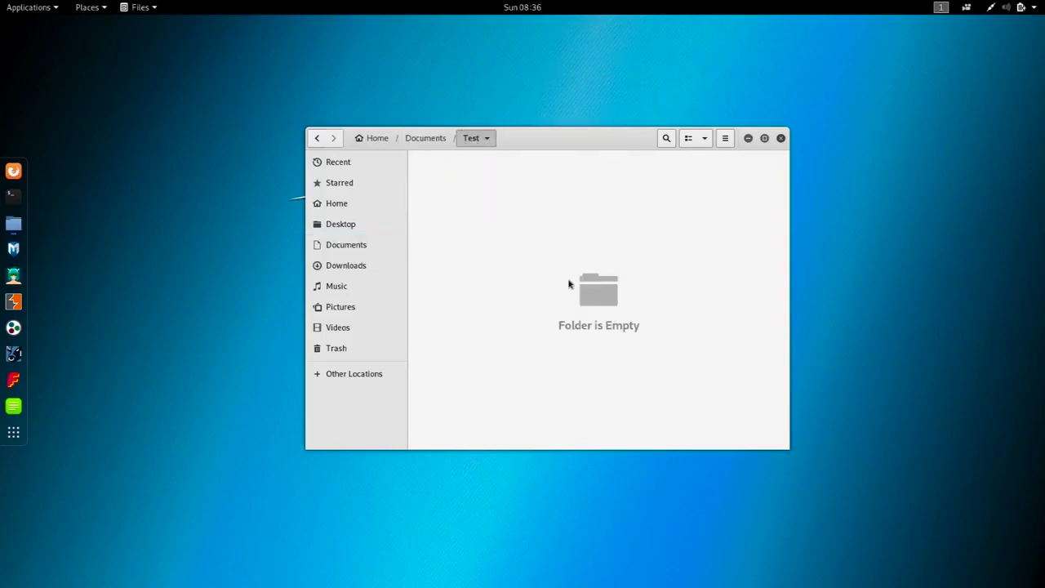
left_click(318, 138)
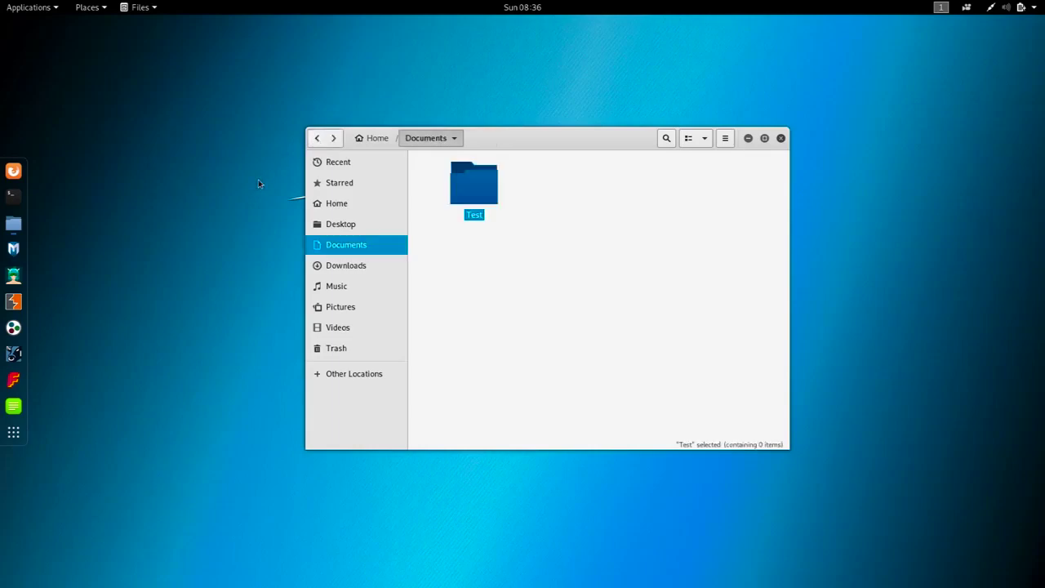
left_click(567, 227)
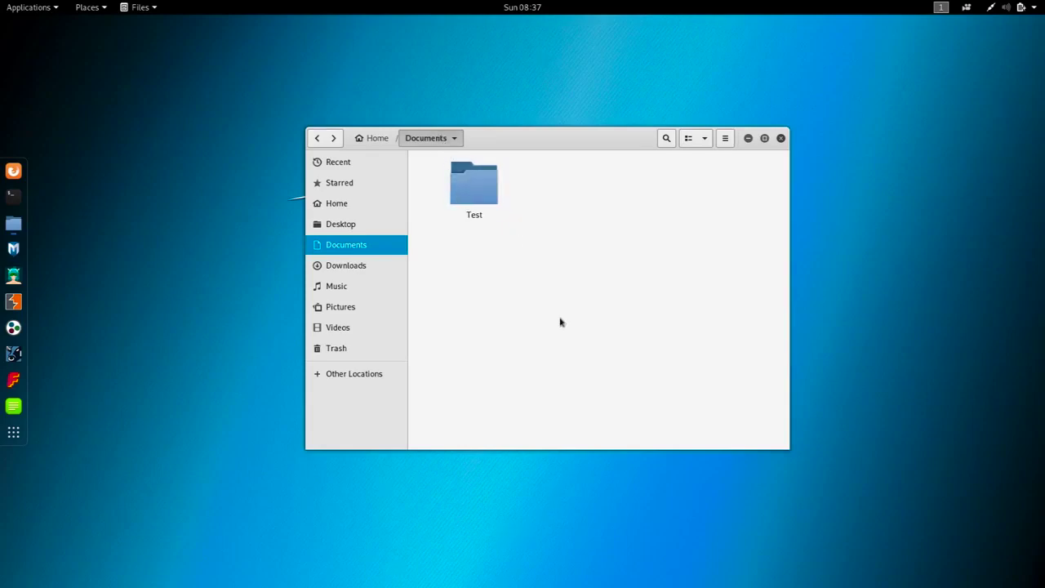
mouse_move(400, 4)
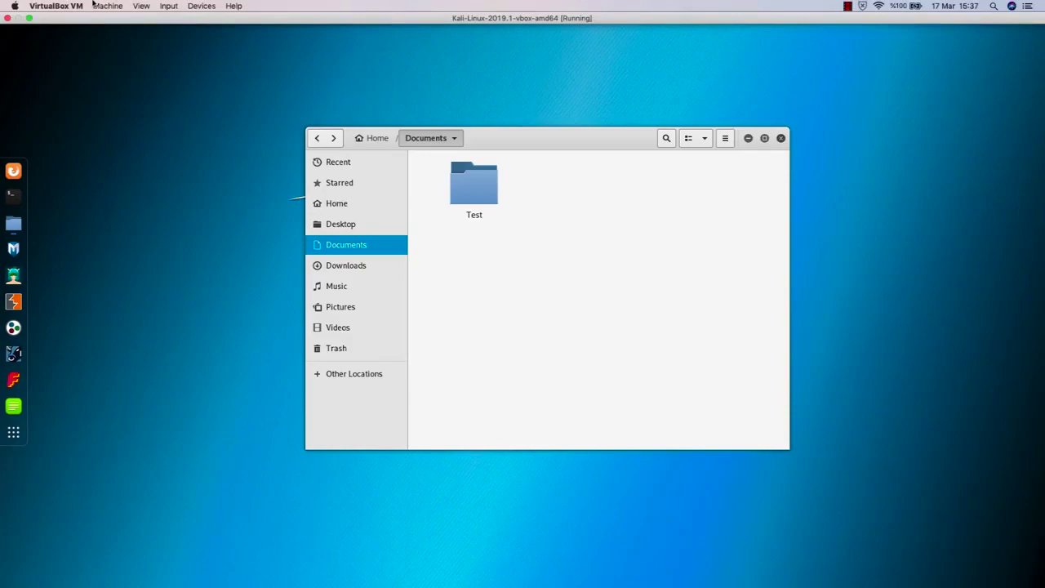
Step: Power off the Kali VM and show its Snapshots view in the manager
left_click(7, 20)
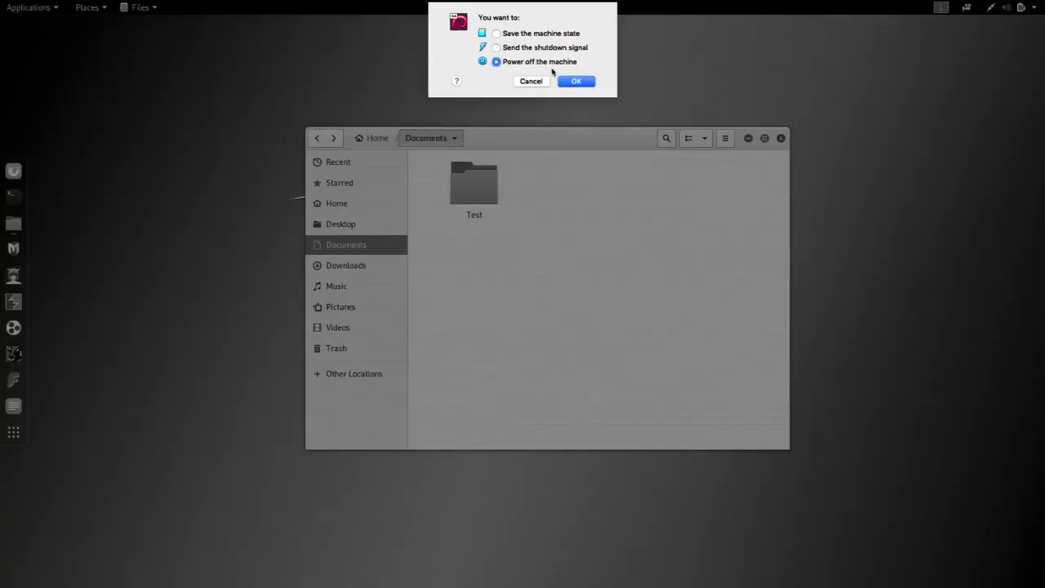
left_click(577, 83)
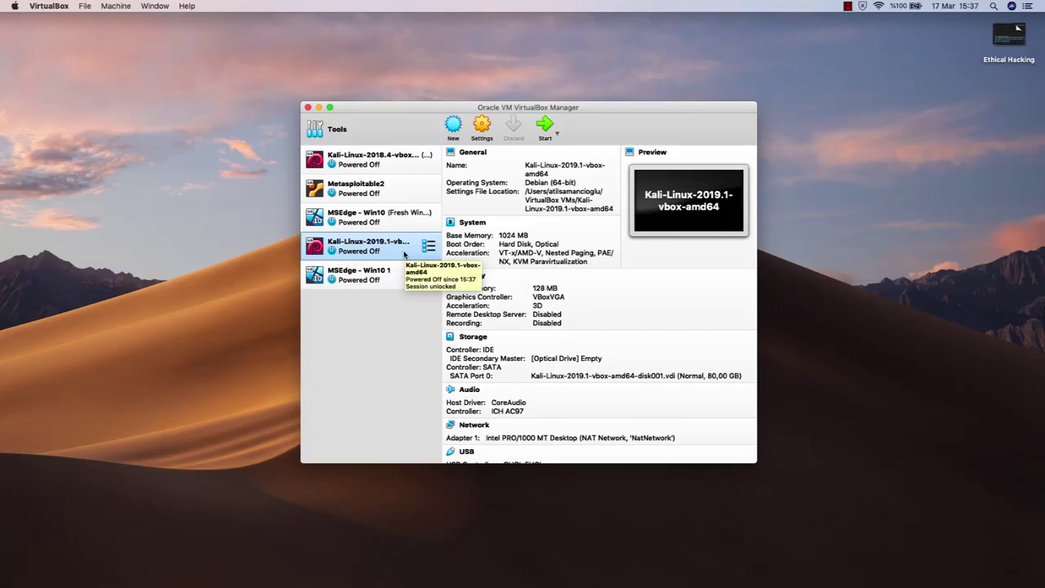
left_click(427, 246)
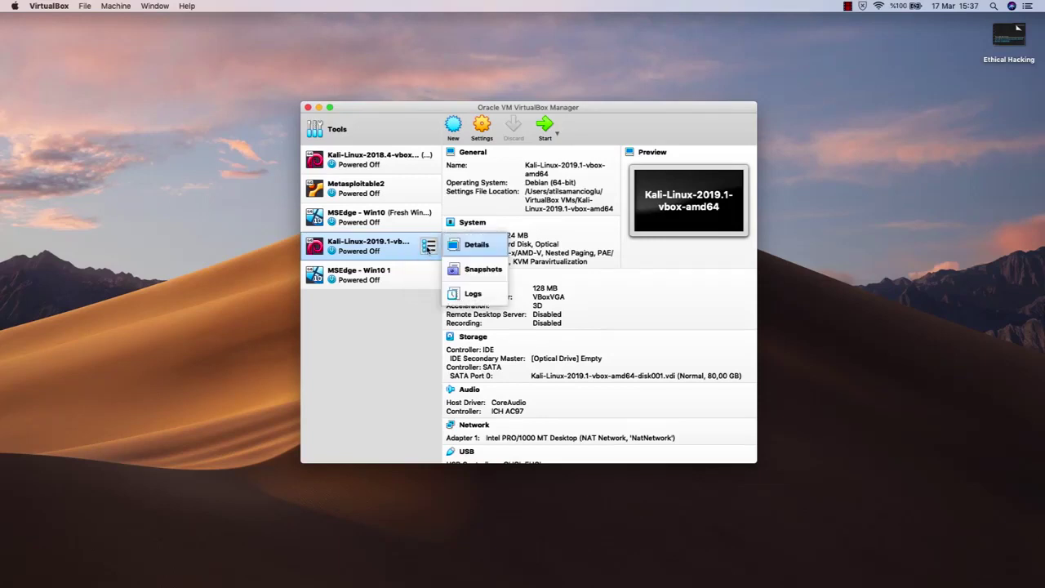
left_click(485, 273)
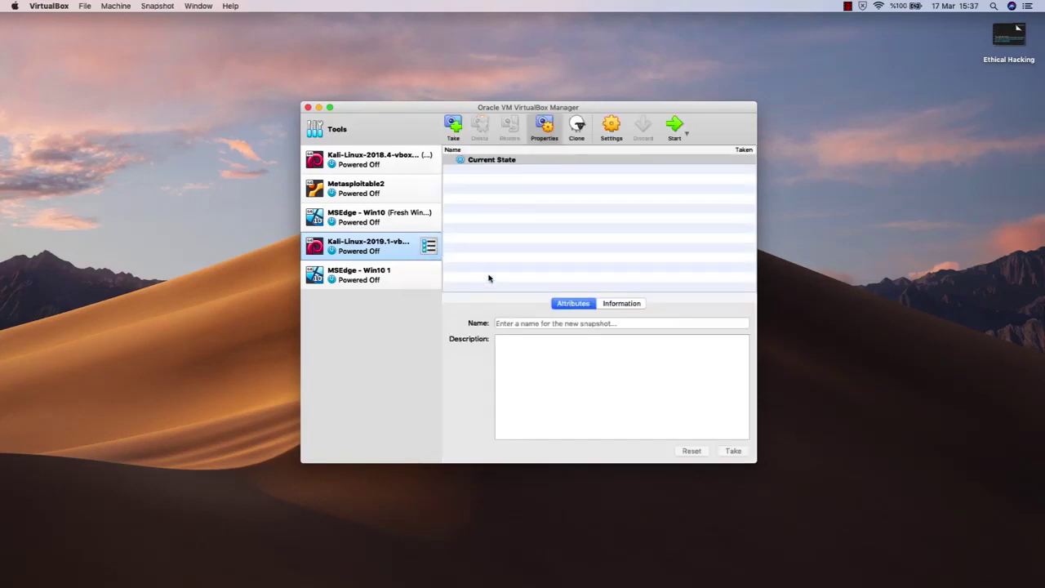
Step: Take a snapshot named 'Snapshot 1' and switch back to the machine's Details
left_click(453, 124)
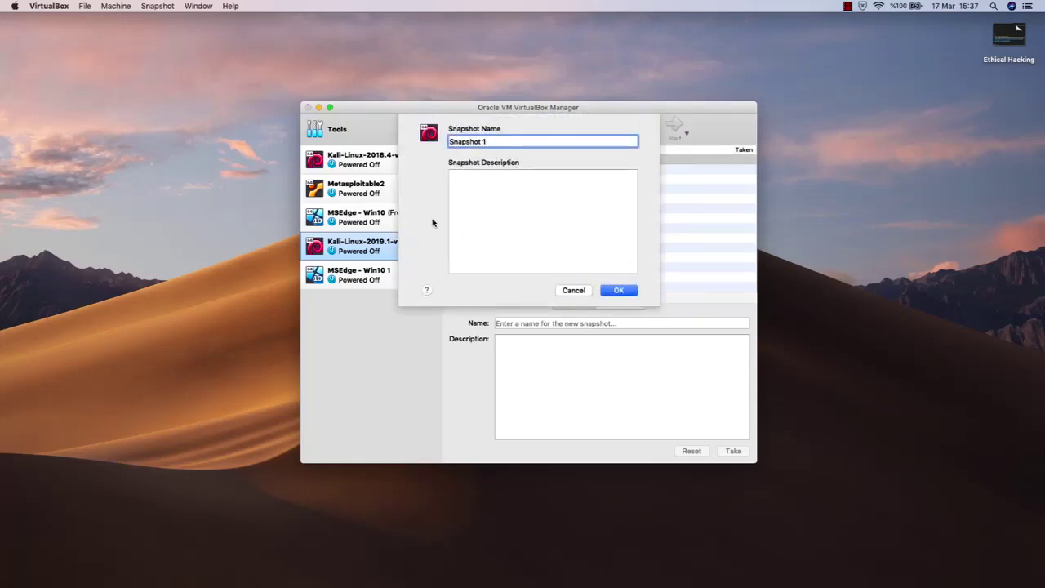
left_click(619, 291)
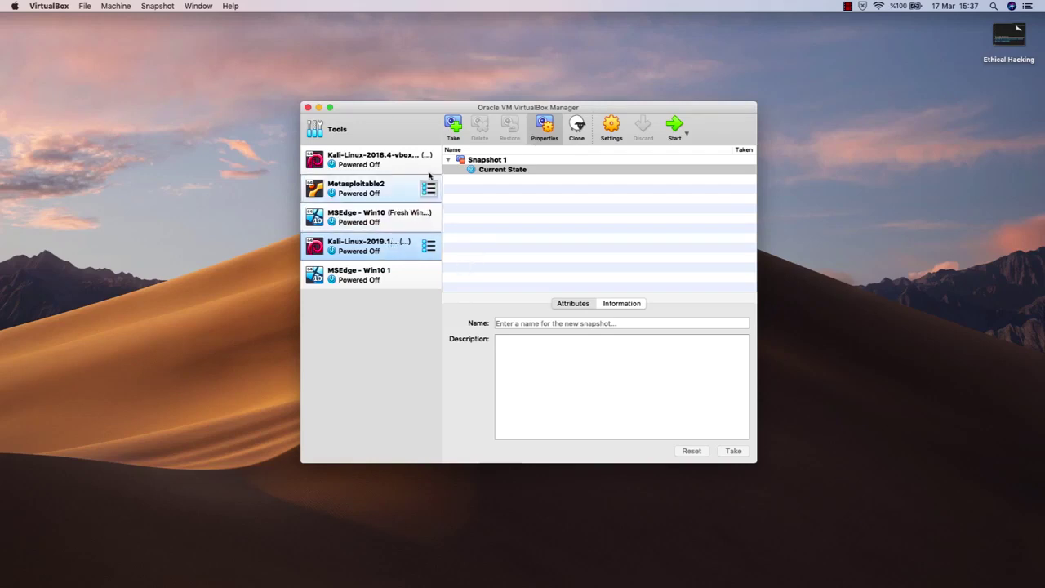
left_click(429, 245)
left_click(472, 243)
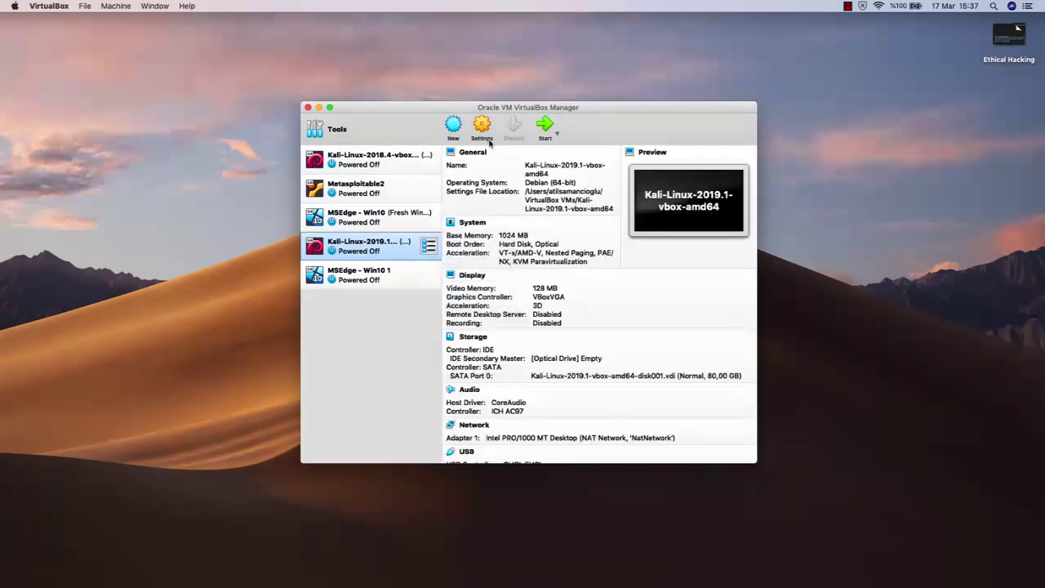
Step: Restart the Kali VM, close both notification bars, and sign in with the username and password
left_click(550, 127)
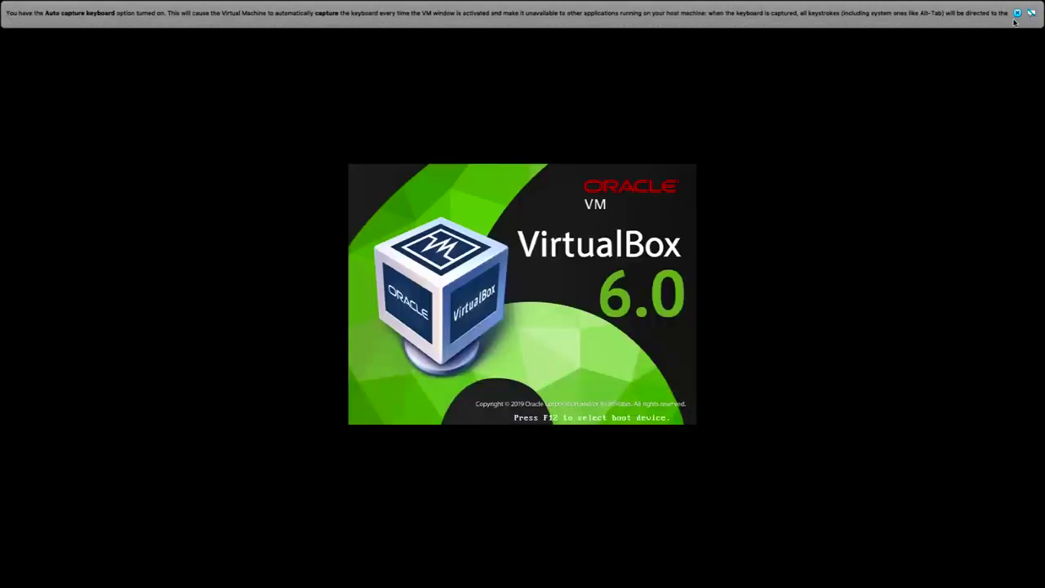
left_click(1016, 13)
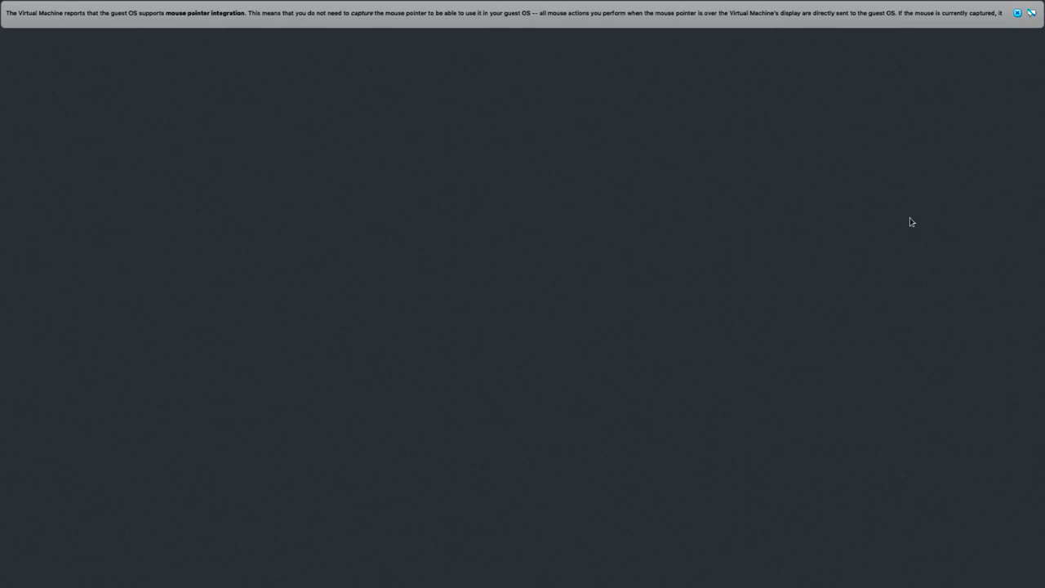
left_click(1017, 13)
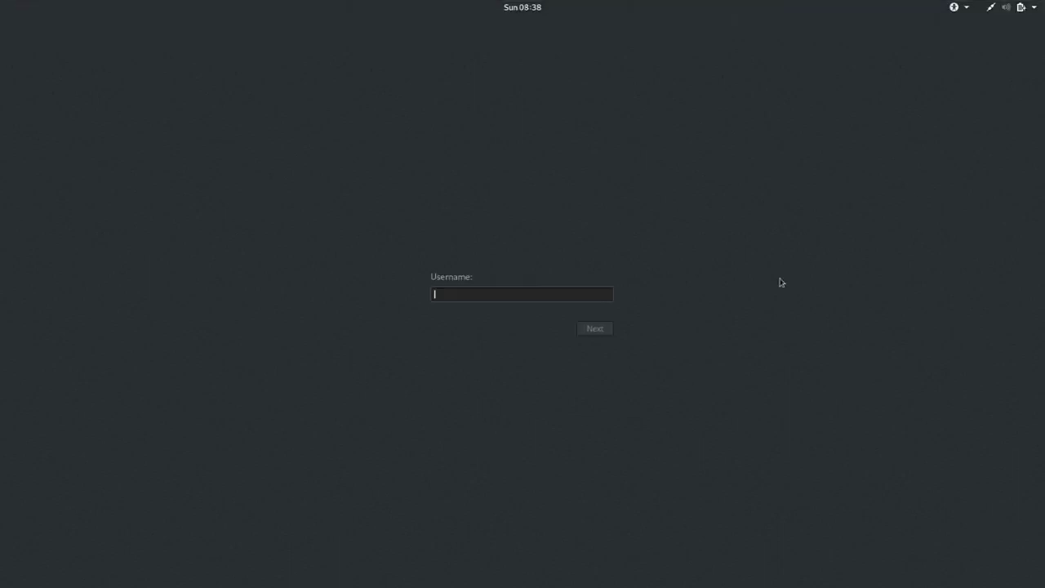
type("user")
key("Return")
type("pass")
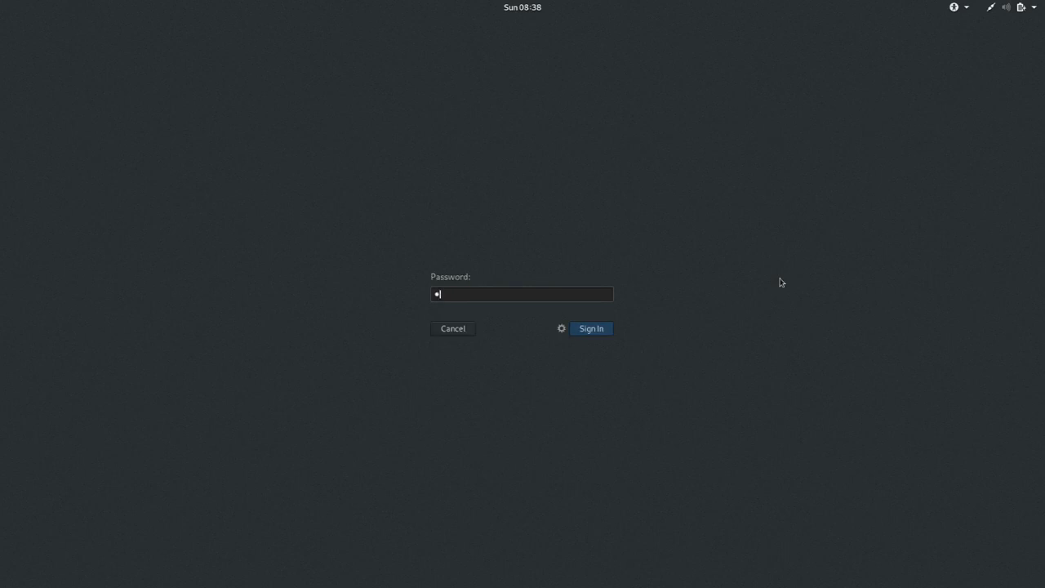
key("Return")
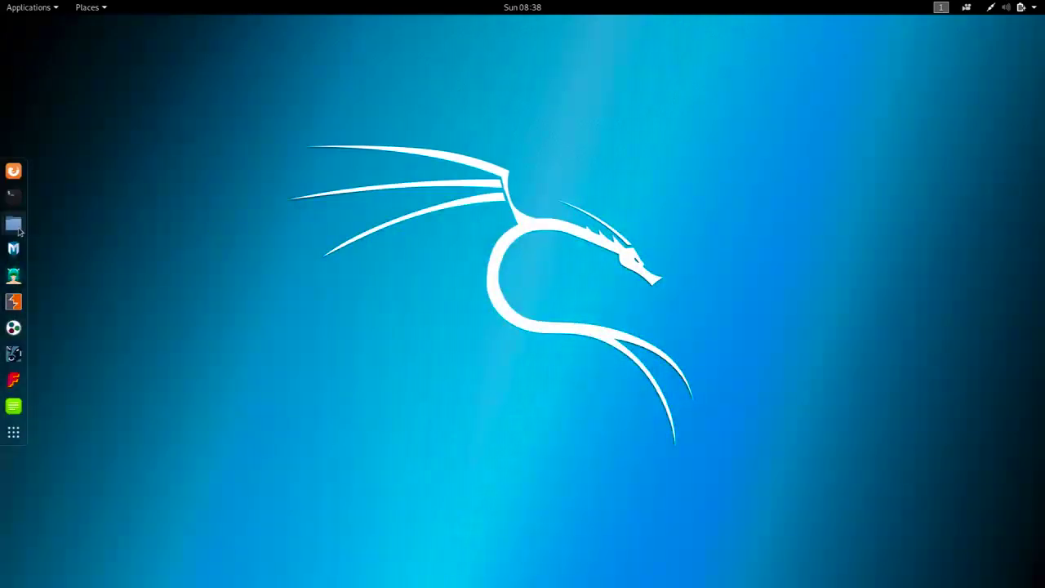
left_click(17, 229)
Step: Open Documents in Files and move the Test folder to the Trash
double_click(286, 160)
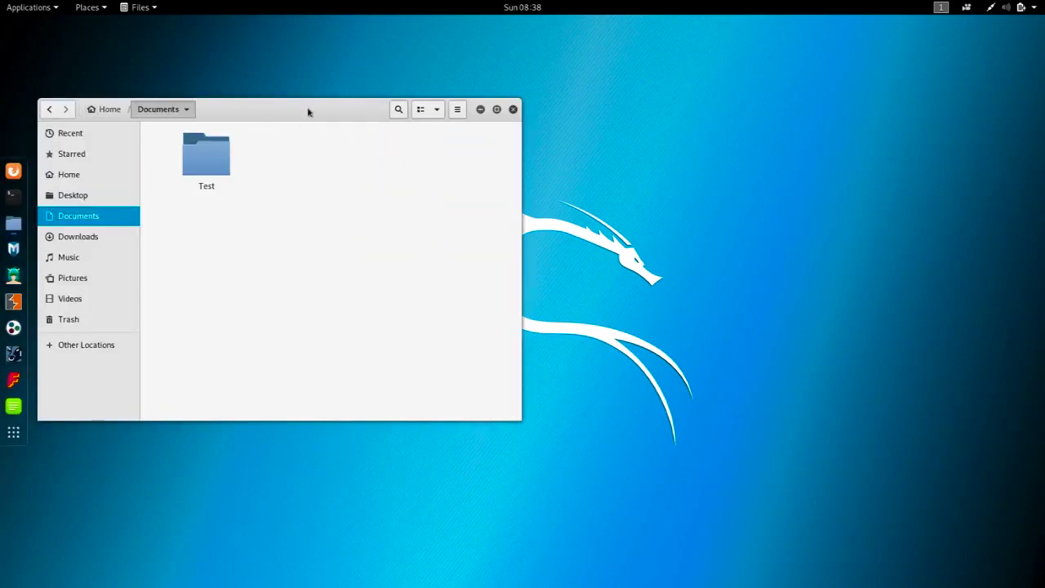
left_click_drag(308, 112, 577, 189)
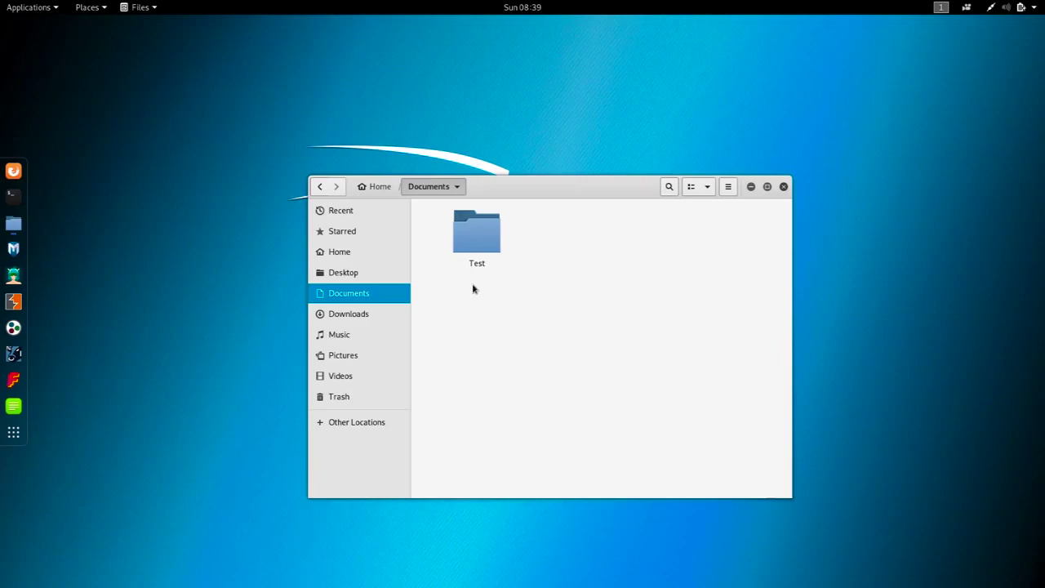
right_click(472, 237)
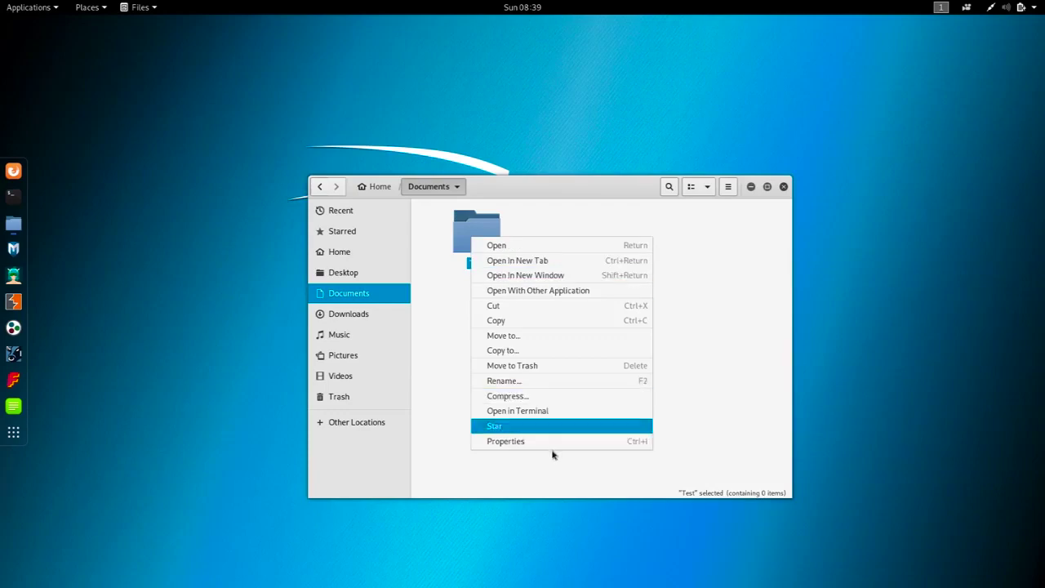
left_click(531, 366)
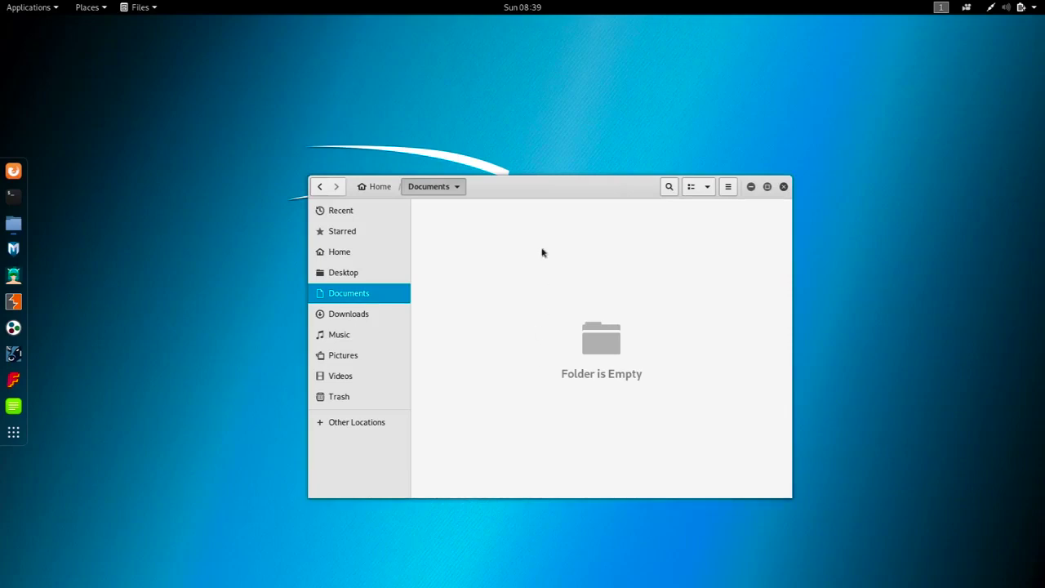
mouse_move(485, 3)
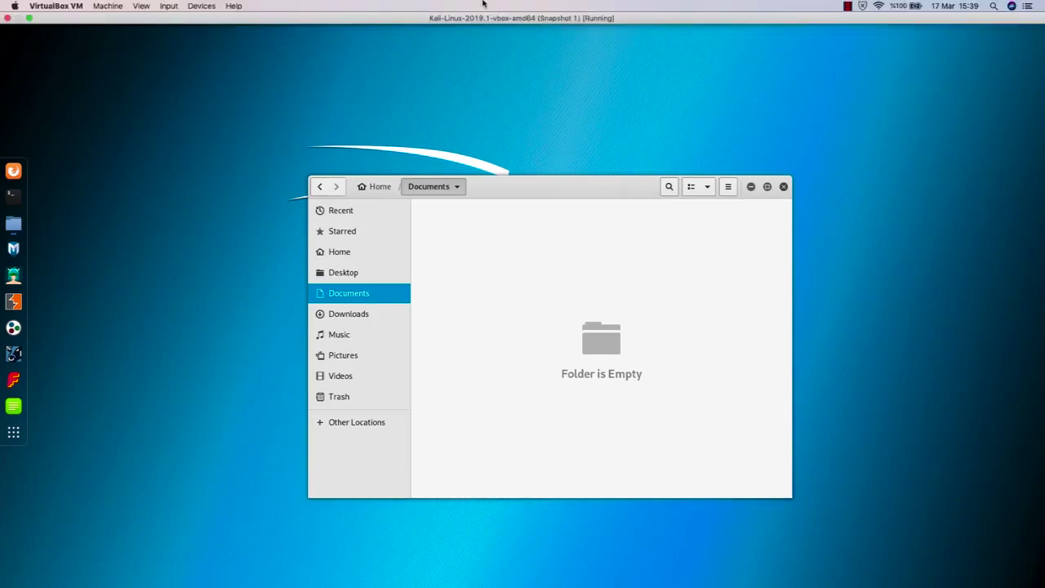
Step: Close the Kali VM window with 'Power off the machine' and return to the manager
left_click(6, 17)
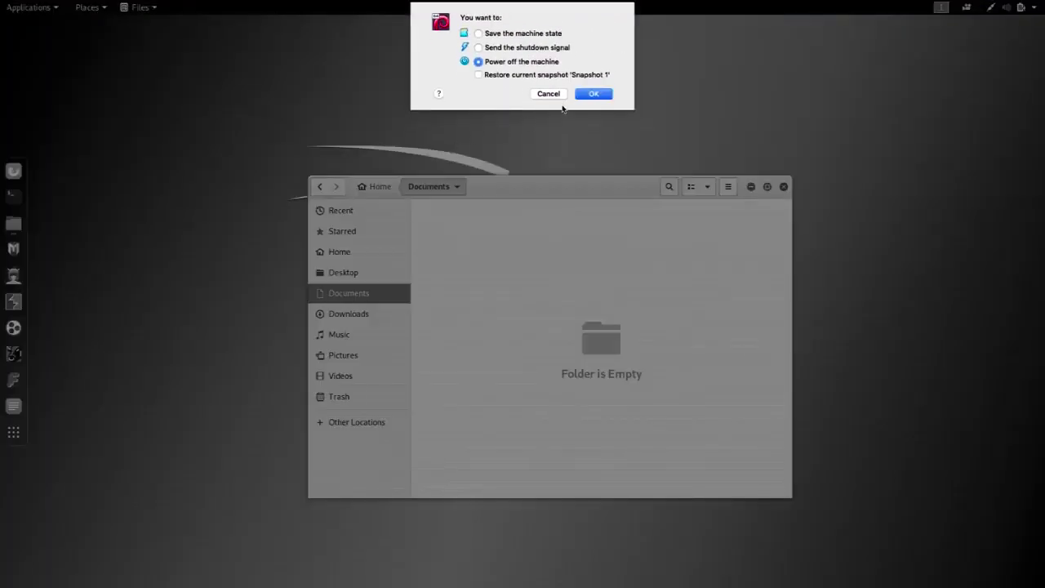
left_click(603, 98)
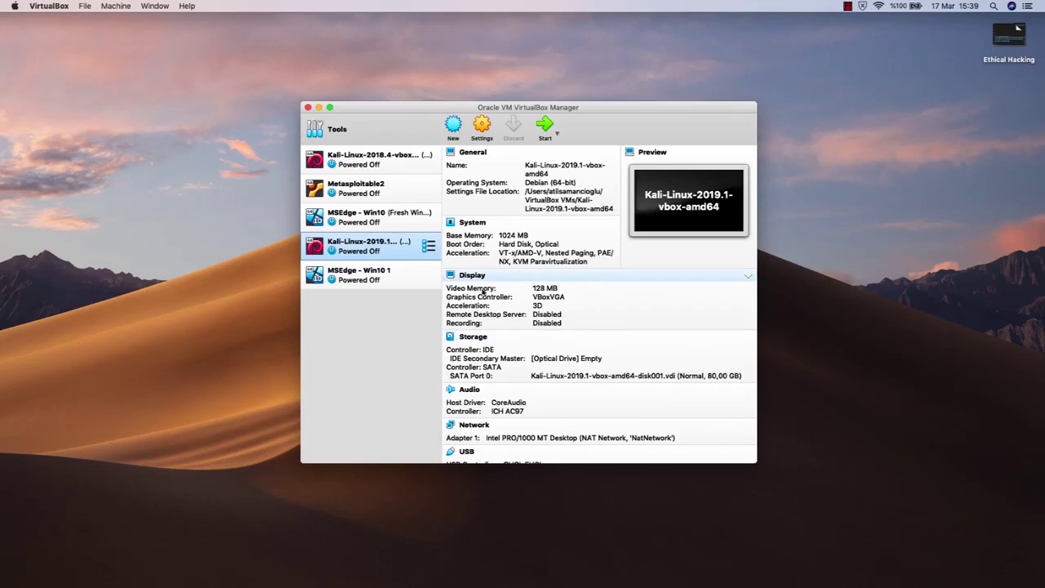
left_click(429, 245)
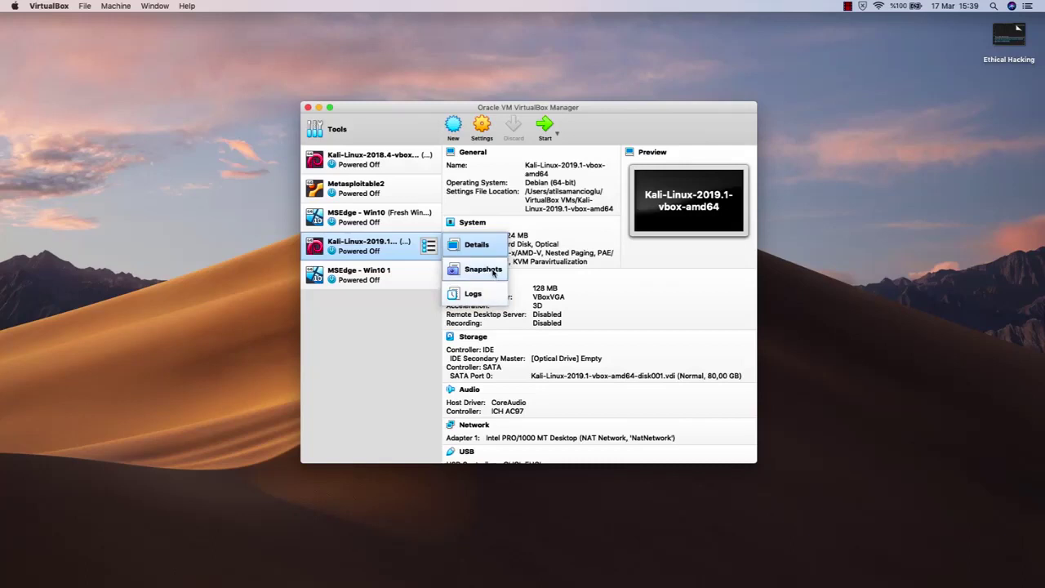
Step: Take a new Kali snapshot from the Snapshots view, keeping the default name 'Snapshot 2'
left_click(493, 271)
left_click(454, 127)
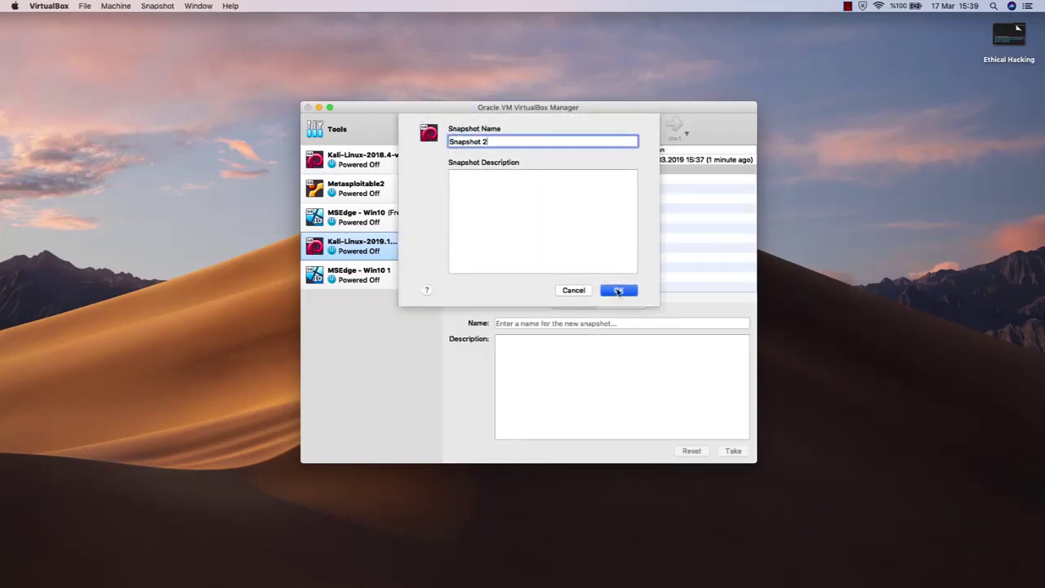
left_click(618, 289)
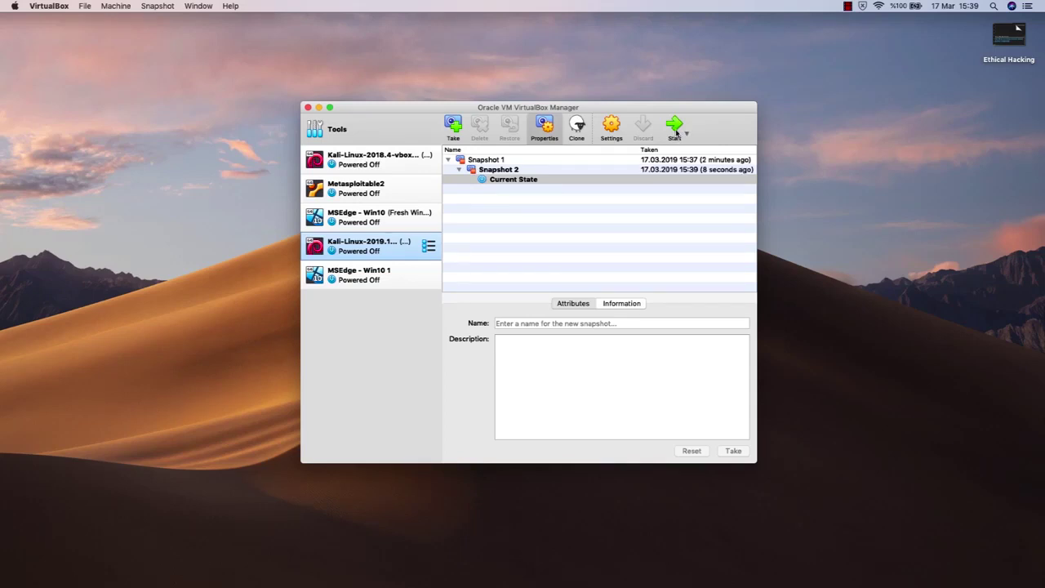
Step: Restore the Kali VM to Snapshot 1 and start it
left_click(513, 161)
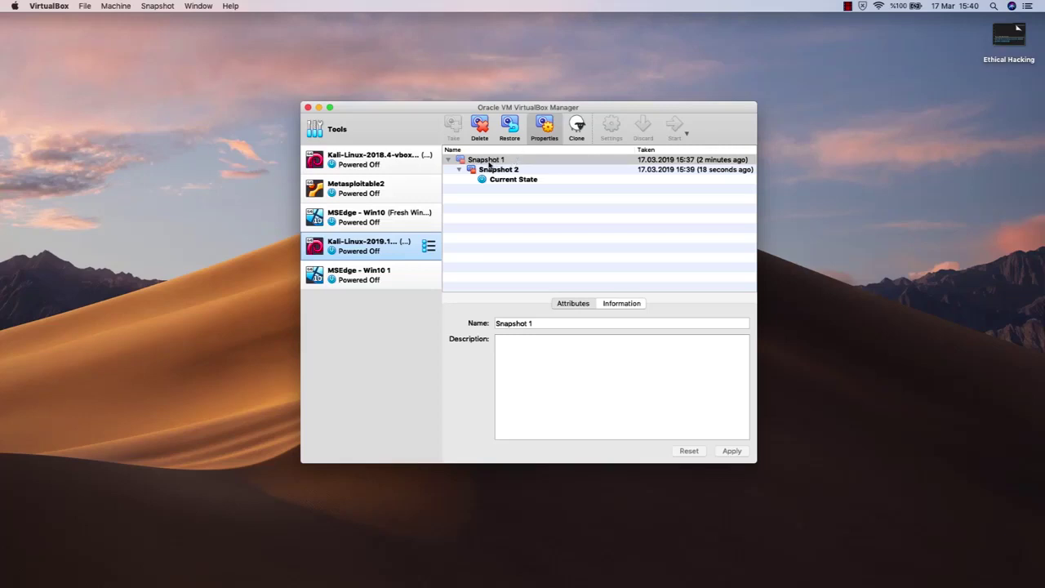
left_click(512, 127)
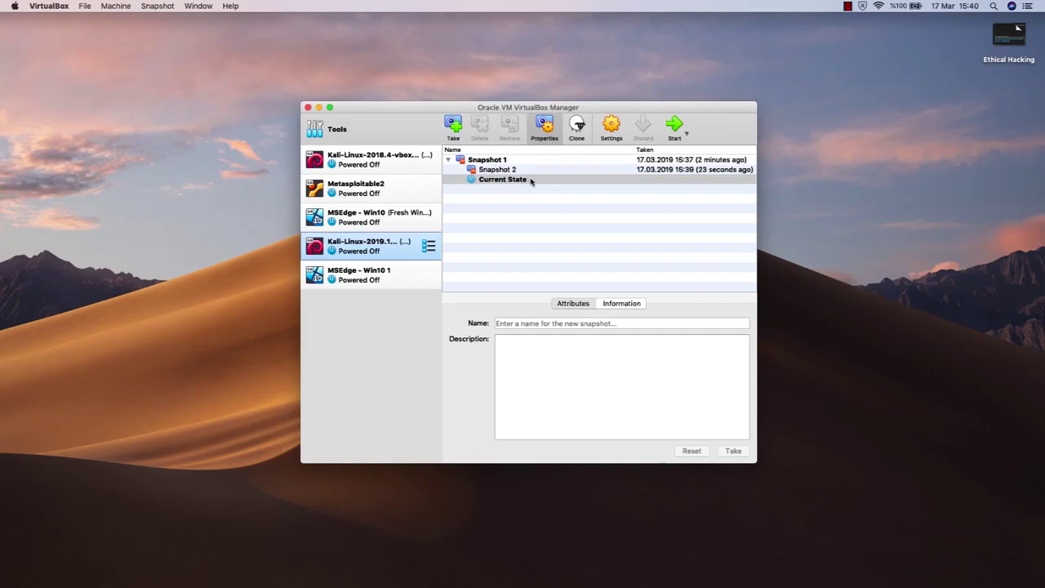
left_click(682, 125)
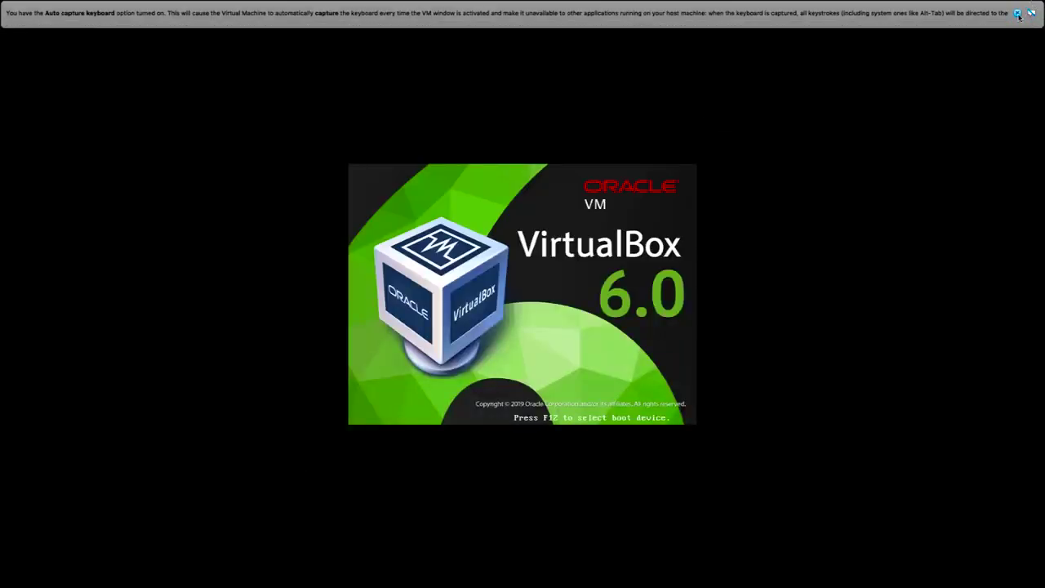
Step: Dismiss the capture notice and log in to the restored Kali VM with username and password
left_click(1017, 14)
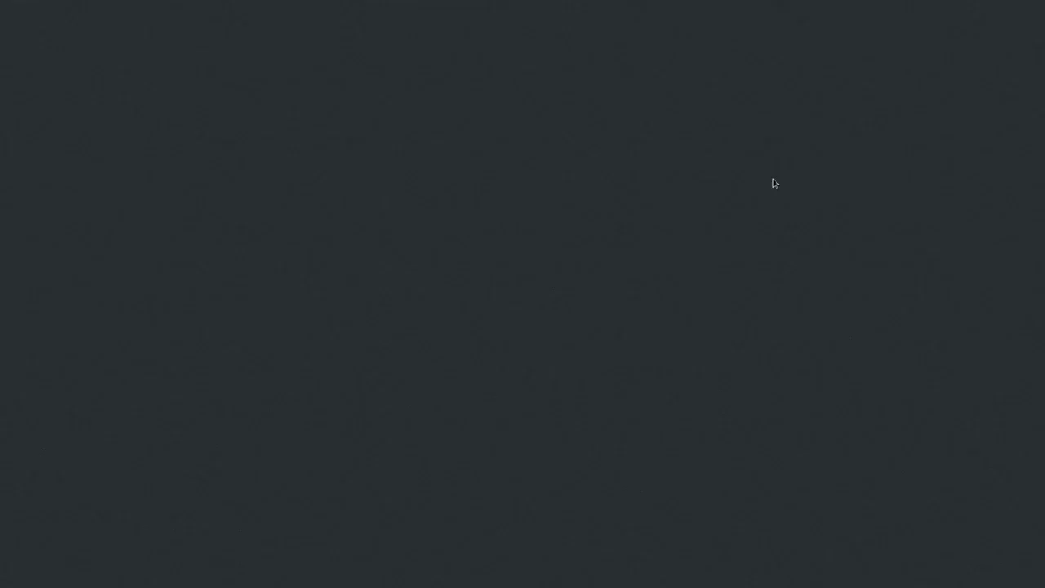
type("root")
key("Return")
type("toor")
key("Return")
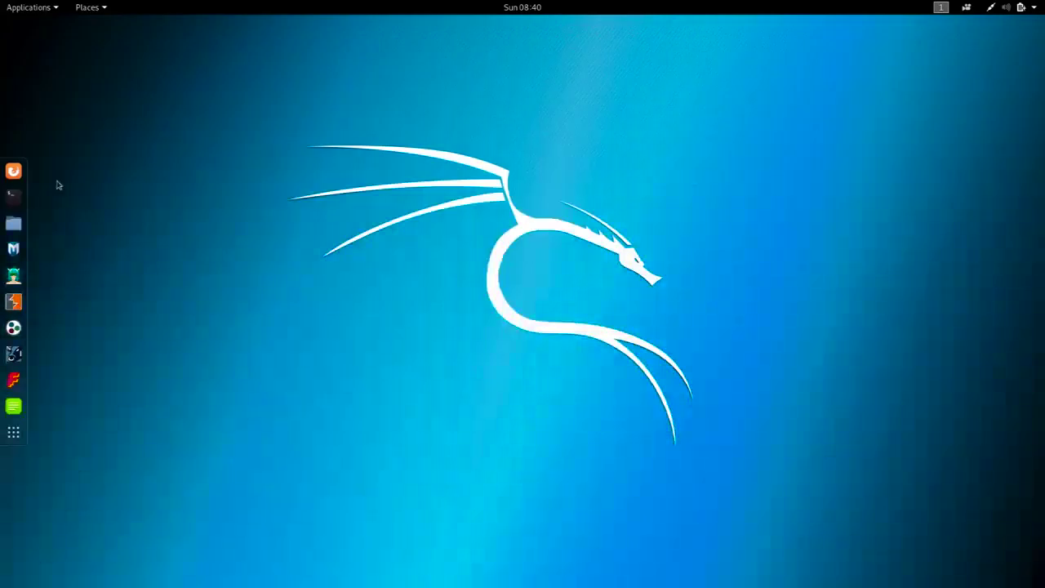
Step: Open Documents in Files to confirm the Test folder is back
left_click(14, 223)
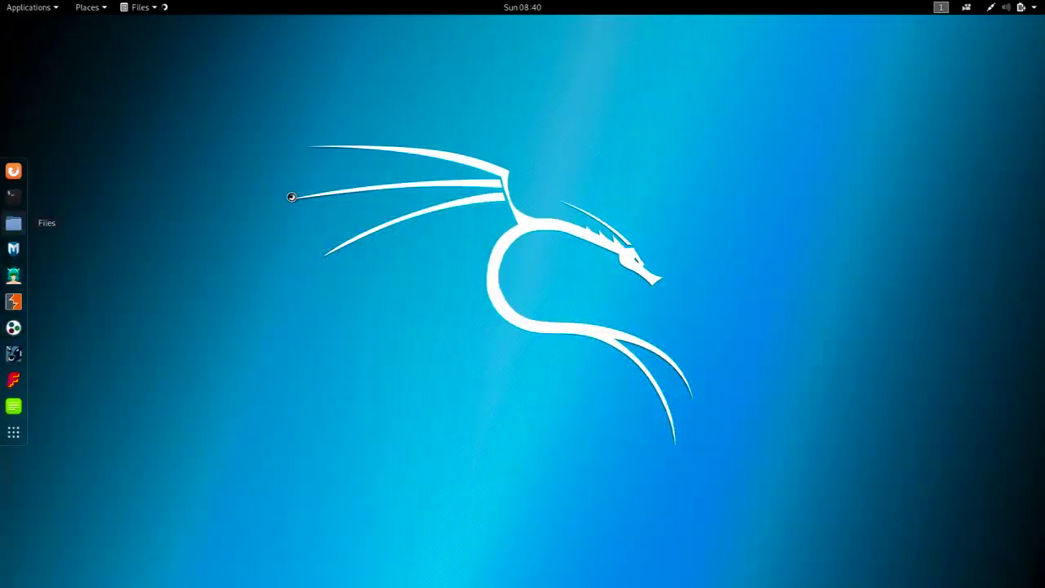
left_click_drag(373, 107, 482, 110)
double_click(395, 159)
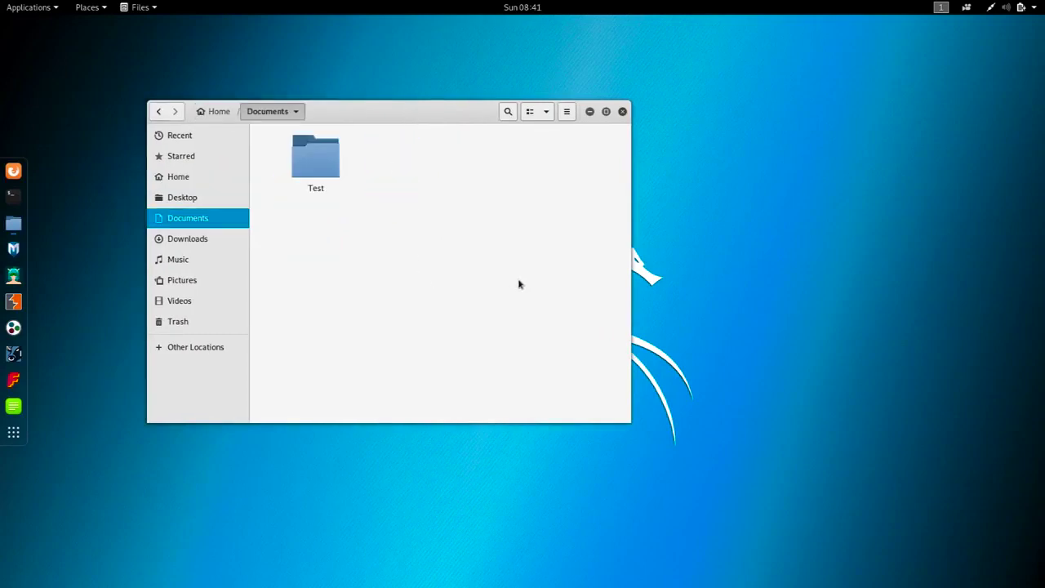
left_click_drag(400, 115, 428, 148)
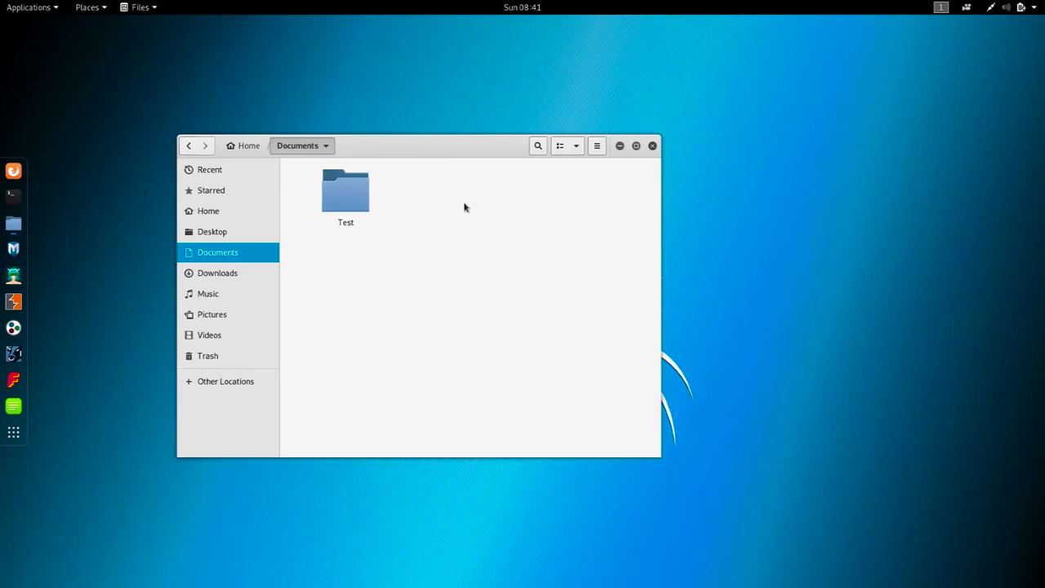
mouse_move(414, 3)
Step: Close the Kali VM, then restore Snapshot 2 while saving the current state as Snapshot 3
mouse_move(476, 4)
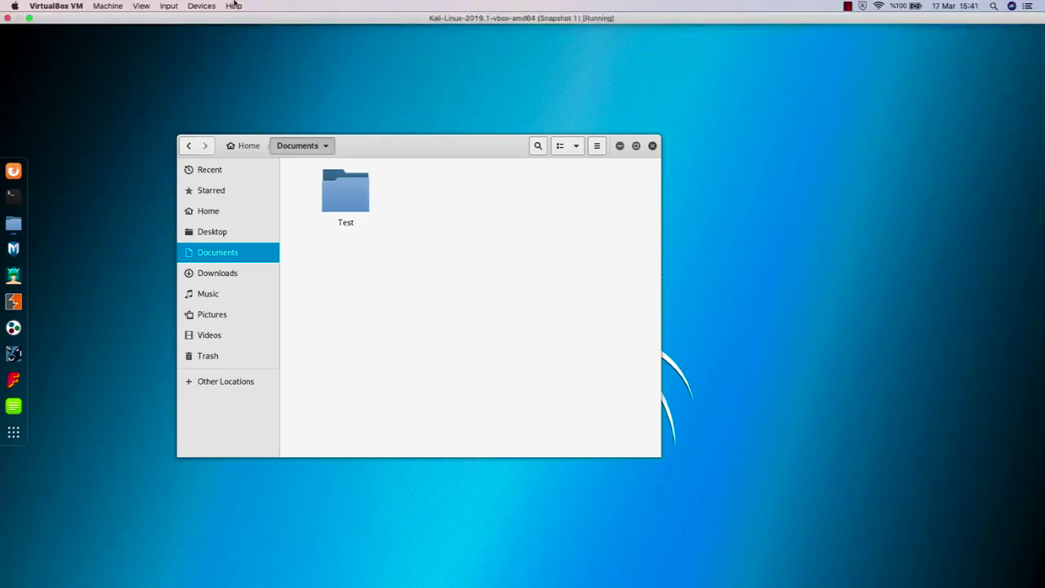
left_click(6, 18)
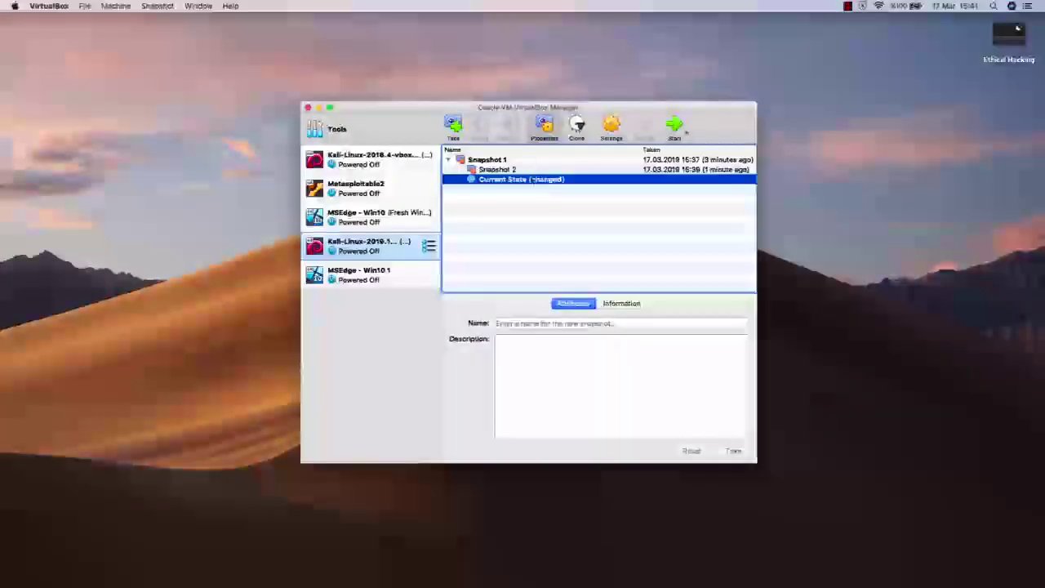
left_click(519, 170)
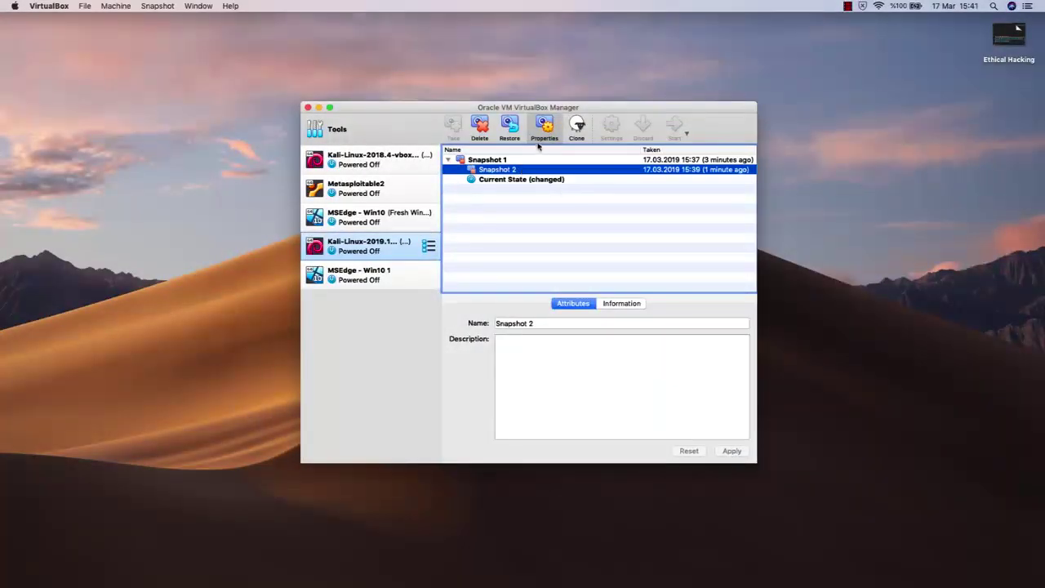
left_click(516, 132)
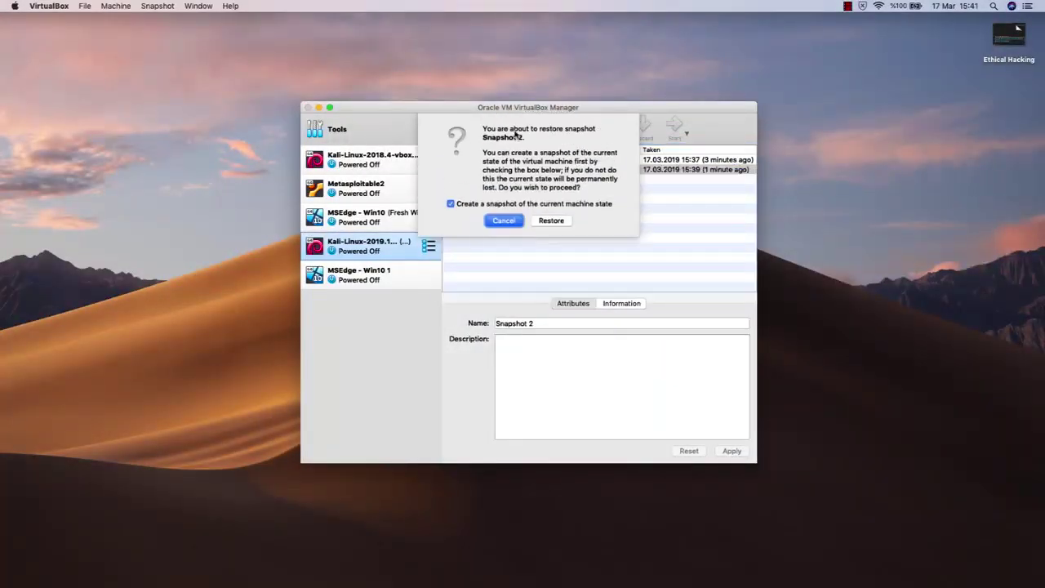
left_click(552, 222)
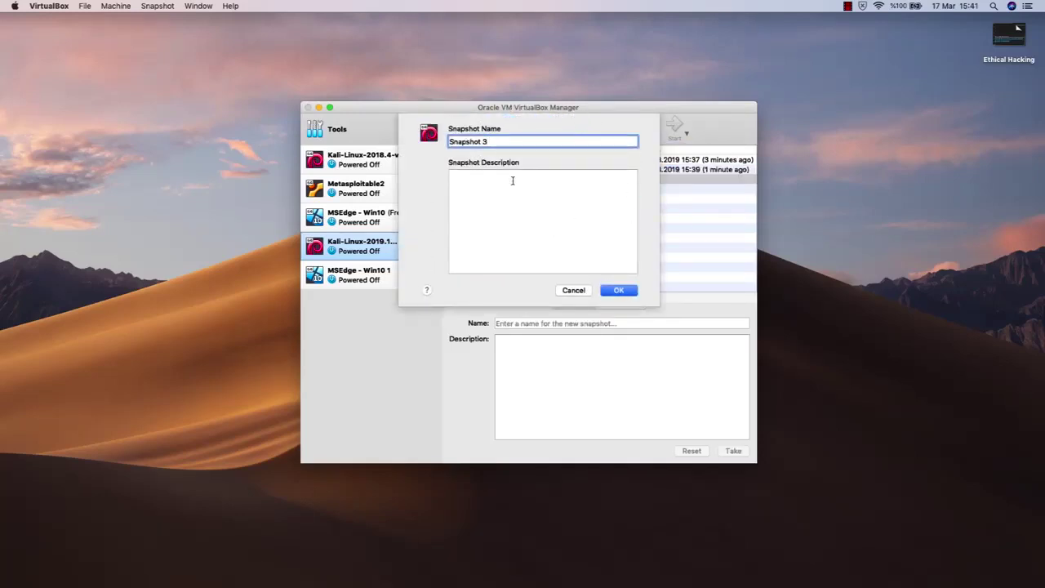
left_click(634, 291)
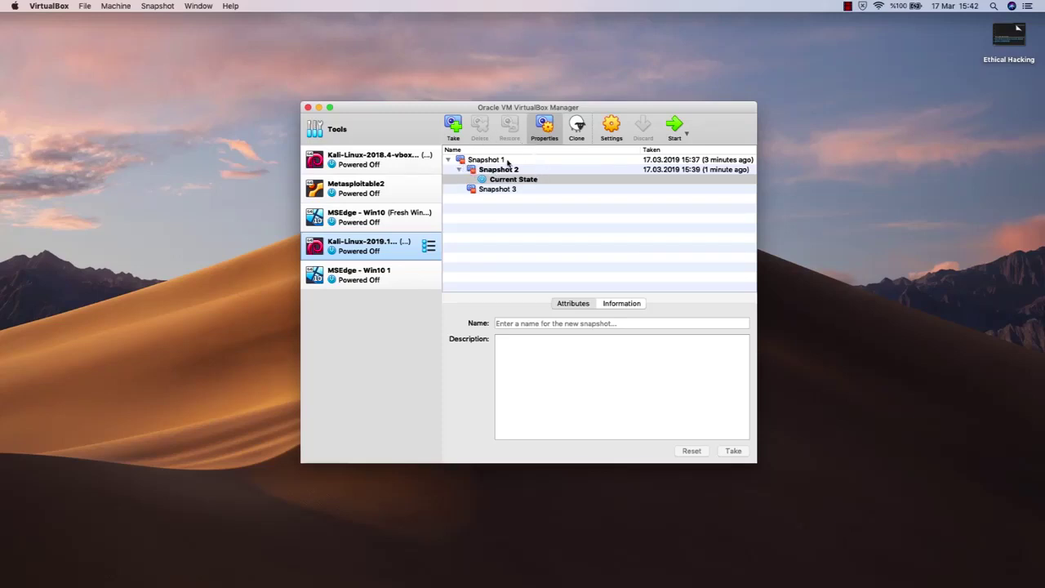
Step: Compare the details of Snapshot 2 and Snapshot 3 in the Kali snapshot tree
left_click(509, 169)
left_click(519, 191)
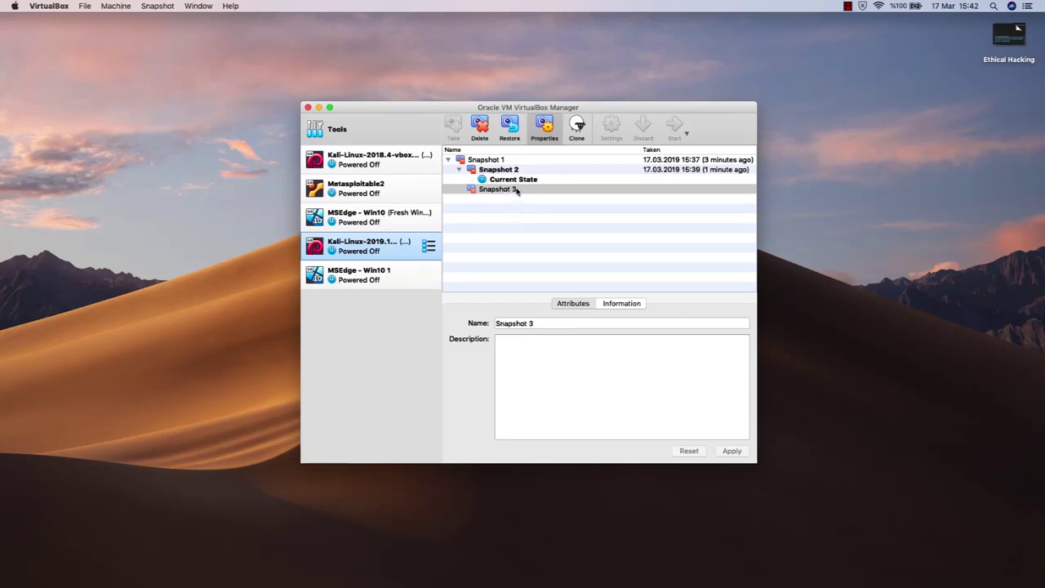
left_click(515, 169)
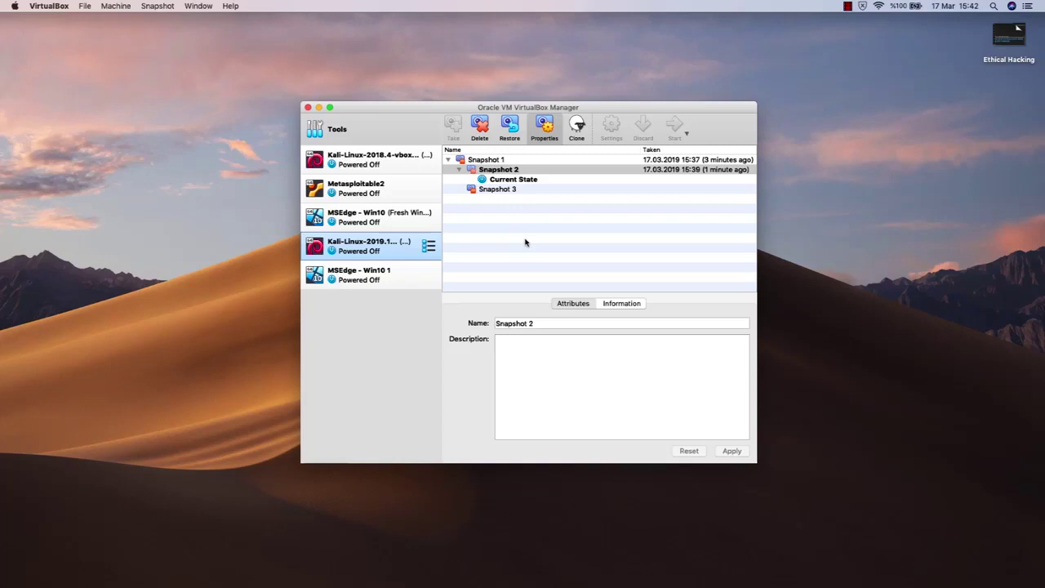
Step: Raise the manager window and switch Kali-Linux-2019.1 to its Details view
left_click_drag(517, 108, 523, 85)
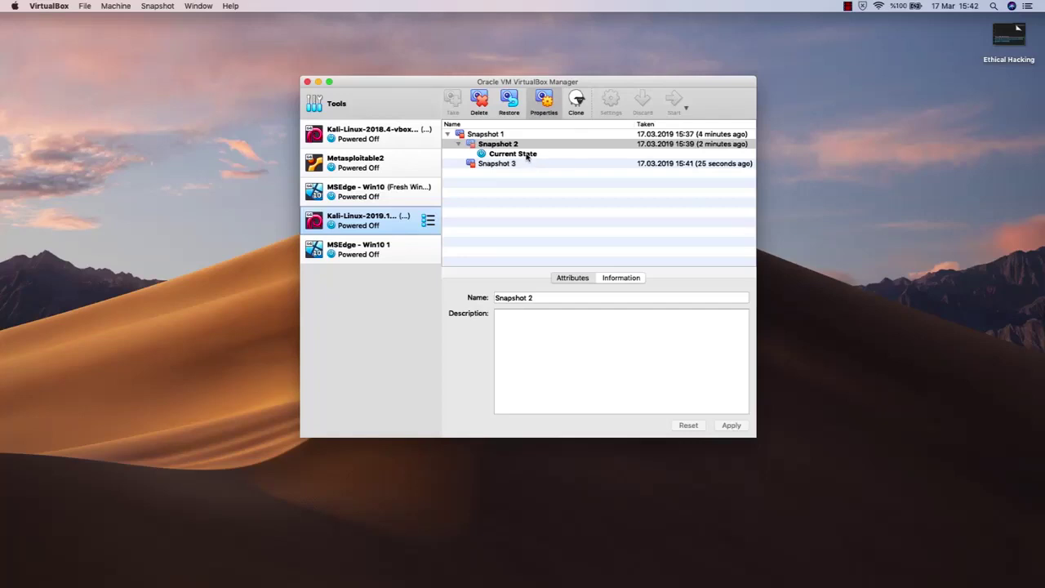
left_click(428, 221)
left_click(467, 219)
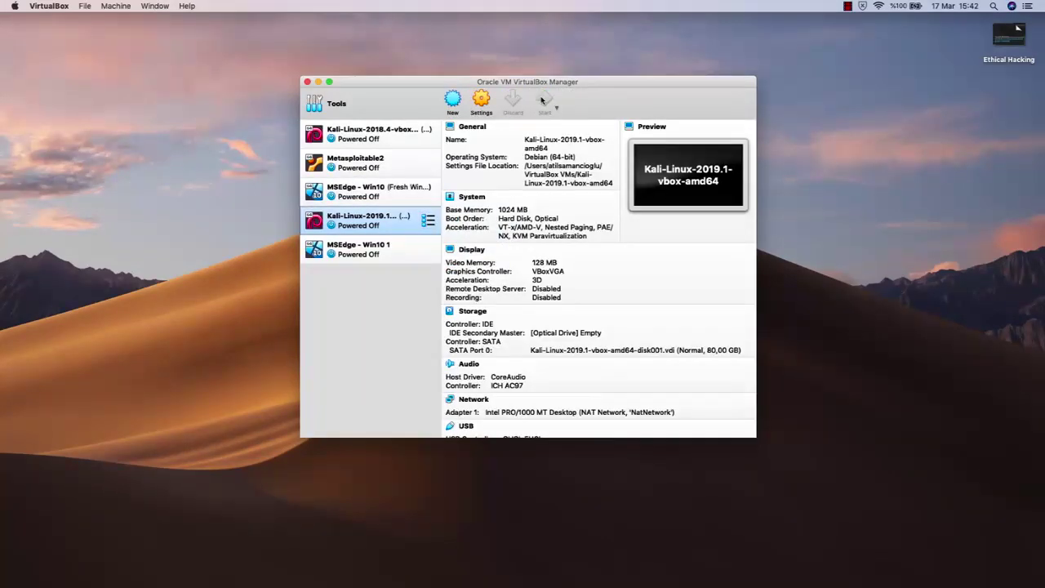
Step: Start the Kali VM, dismiss the capture notices, and sign in as root with the account password
left_click(542, 99)
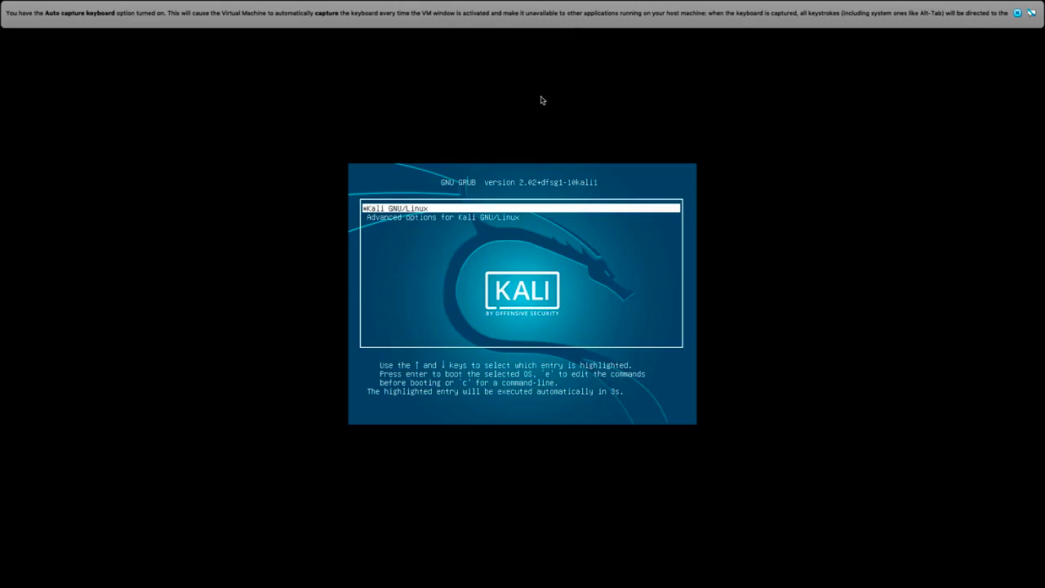
left_click(1016, 14)
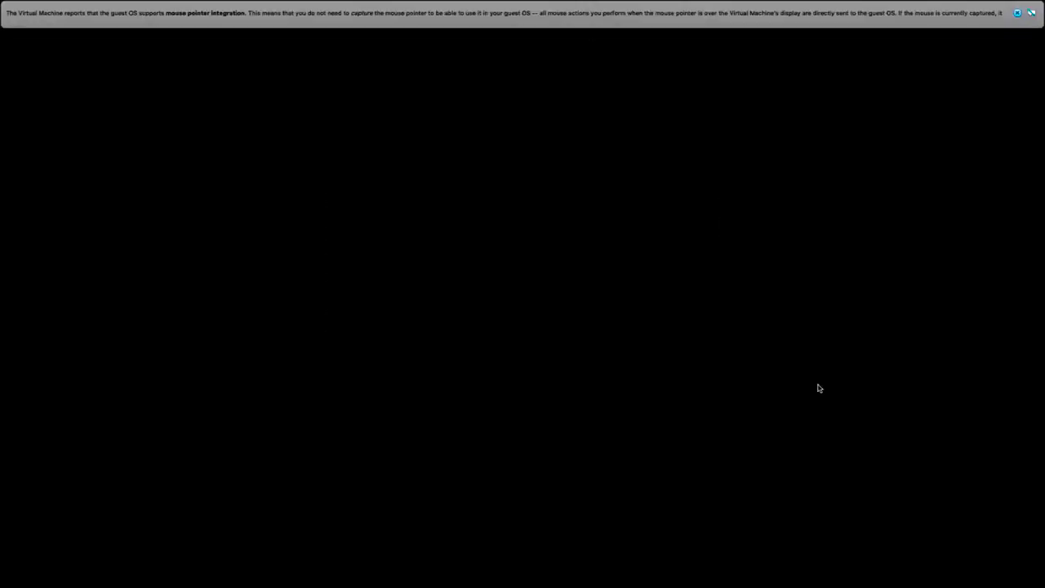
left_click(1017, 14)
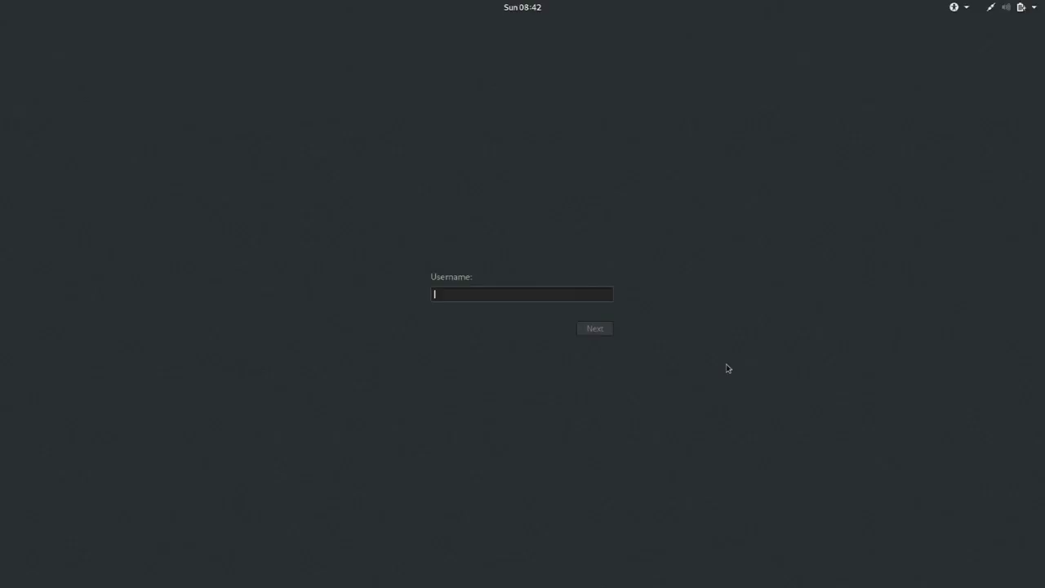
type("root")
key("Return")
type("toor")
key("Return")
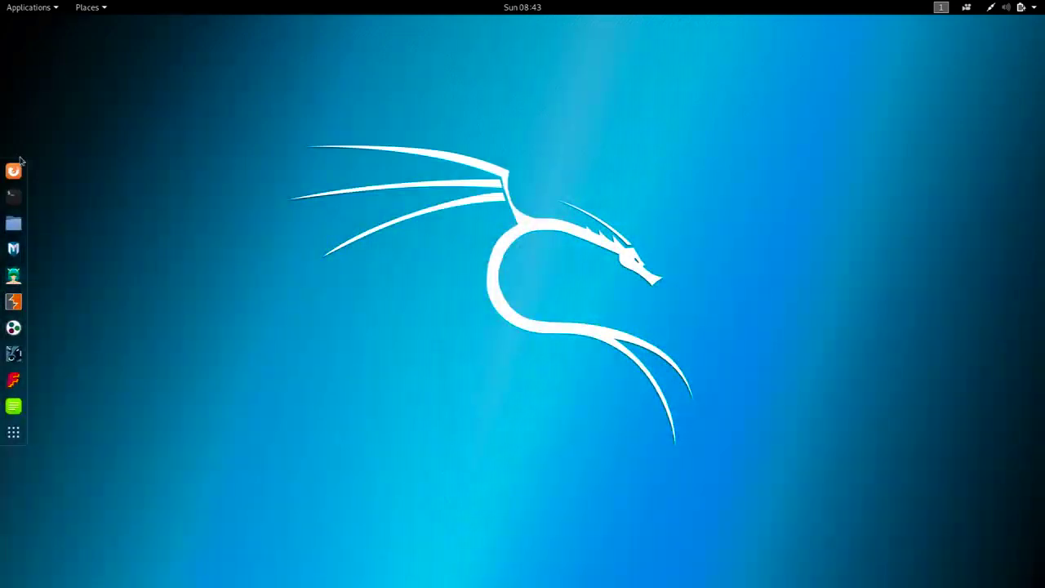
Step: Open the Documents folder in the file manager to confirm it is empty
left_click(14, 223)
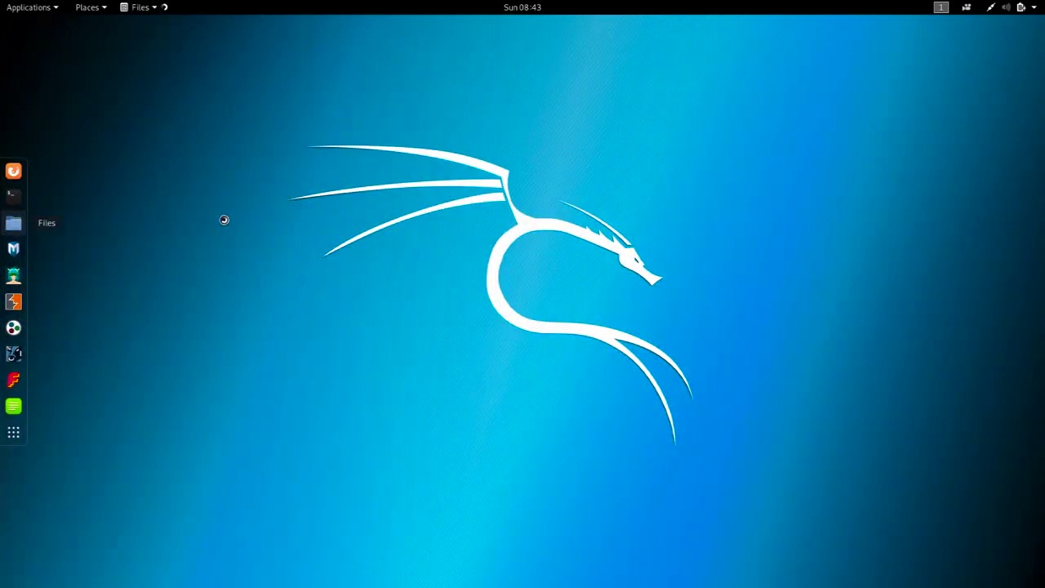
double_click(279, 151)
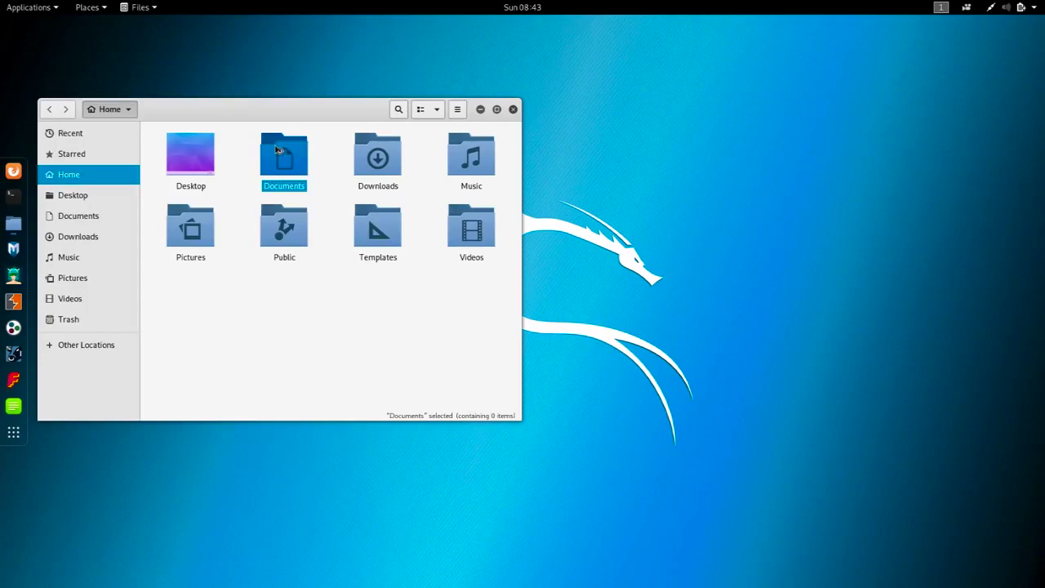
left_click_drag(266, 105, 547, 178)
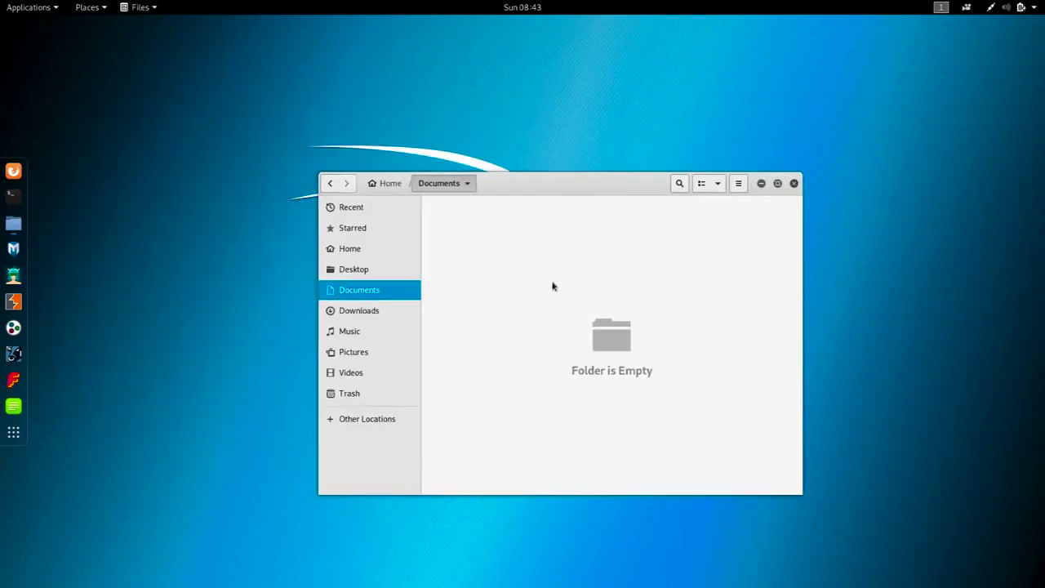
Step: Close the VM window, choosing to power off the machine
mouse_move(555, 4)
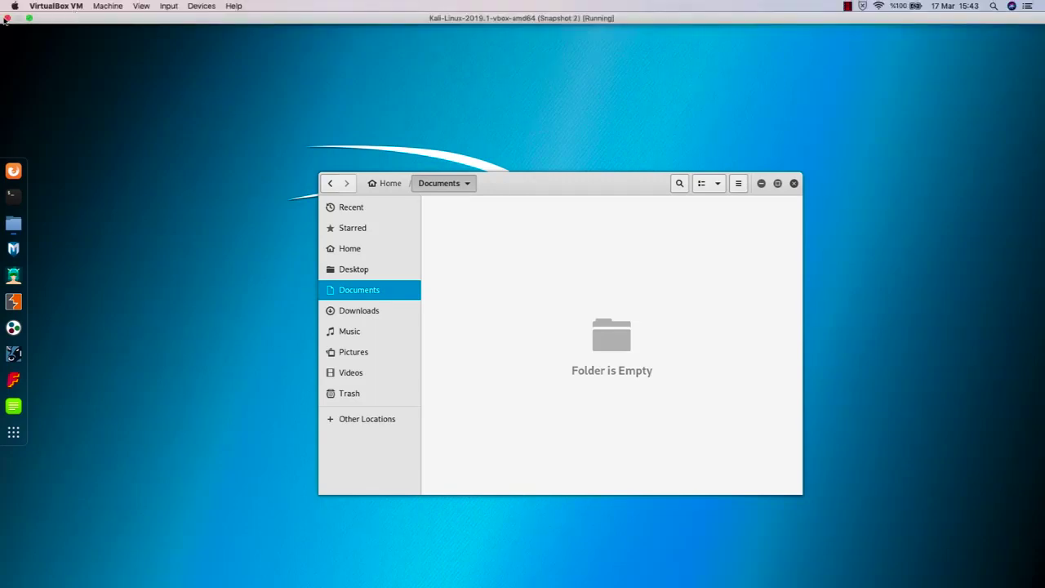
left_click(6, 17)
left_click(595, 91)
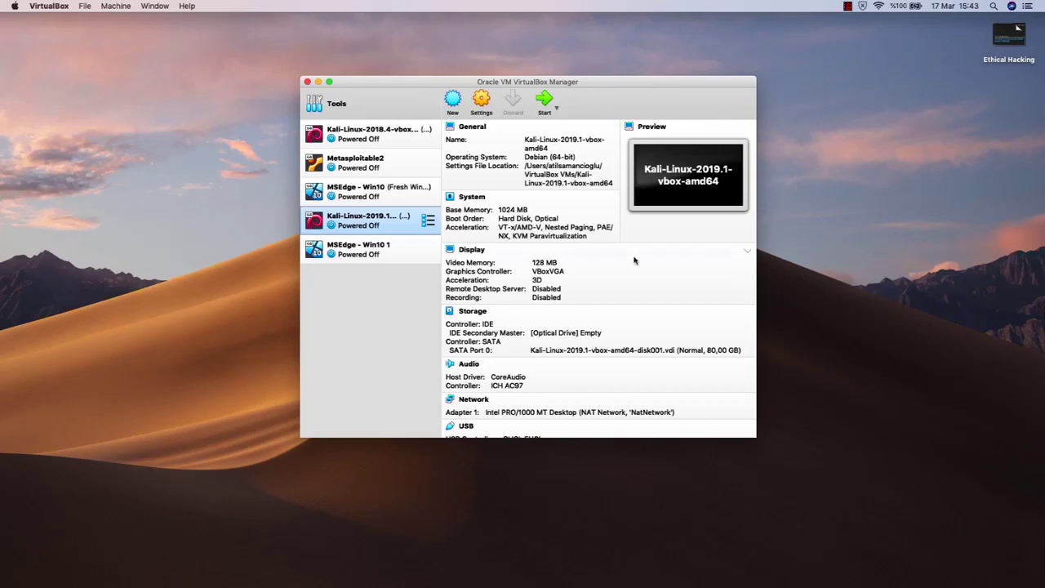
Step: Select MSEdge - Win10 1 to view its details: Windows 10 64-bit, 2048 MB memory, 40 GB disk
left_click(379, 254)
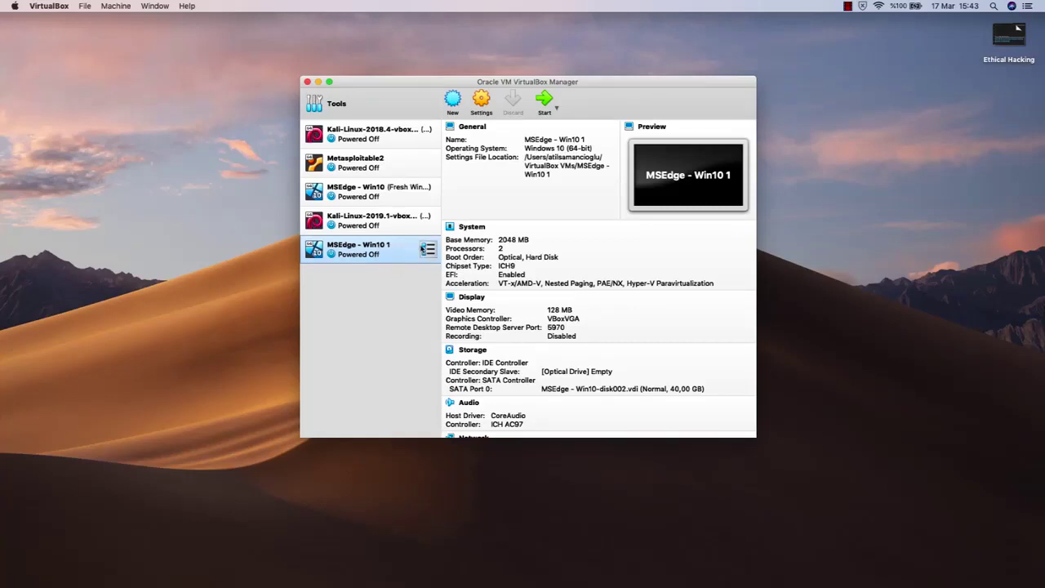
left_click(429, 250)
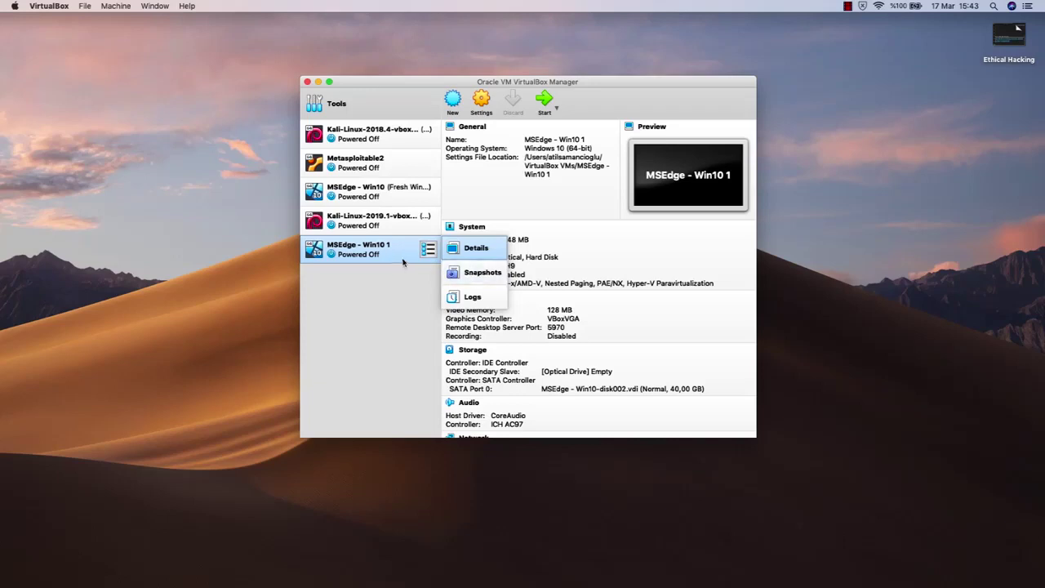
left_click(421, 288)
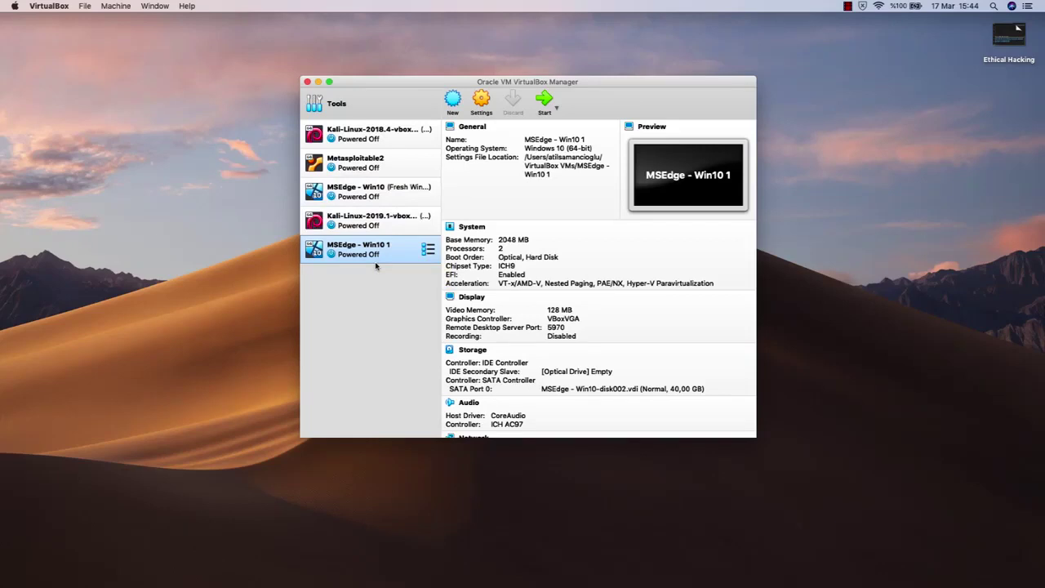
Step: Take Snapshot 1 of the MSEdge - Win10 1 machine, then reselect Kali-Linux-2019.1
left_click(428, 249)
left_click(482, 276)
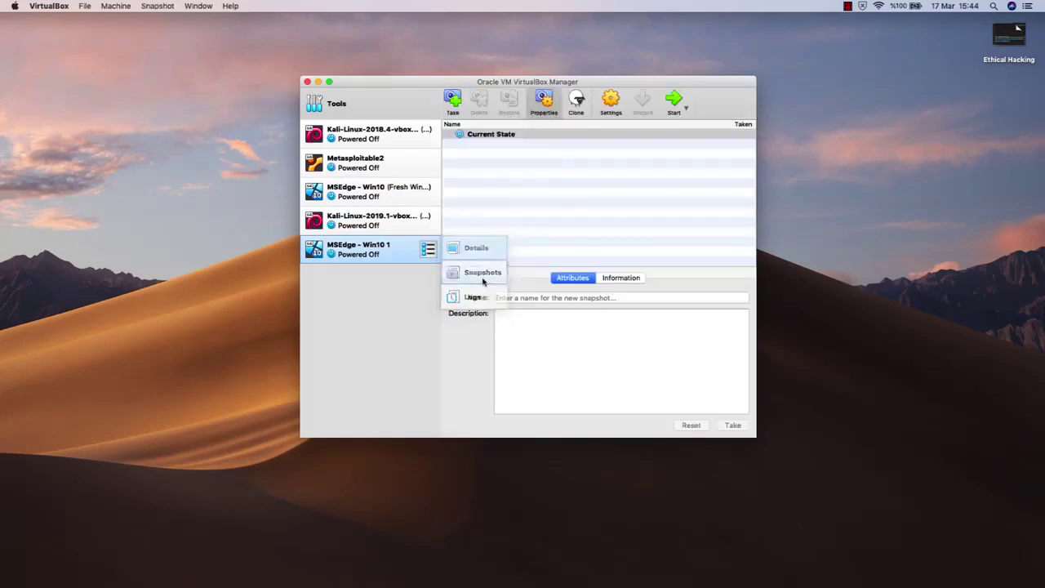
left_click(456, 102)
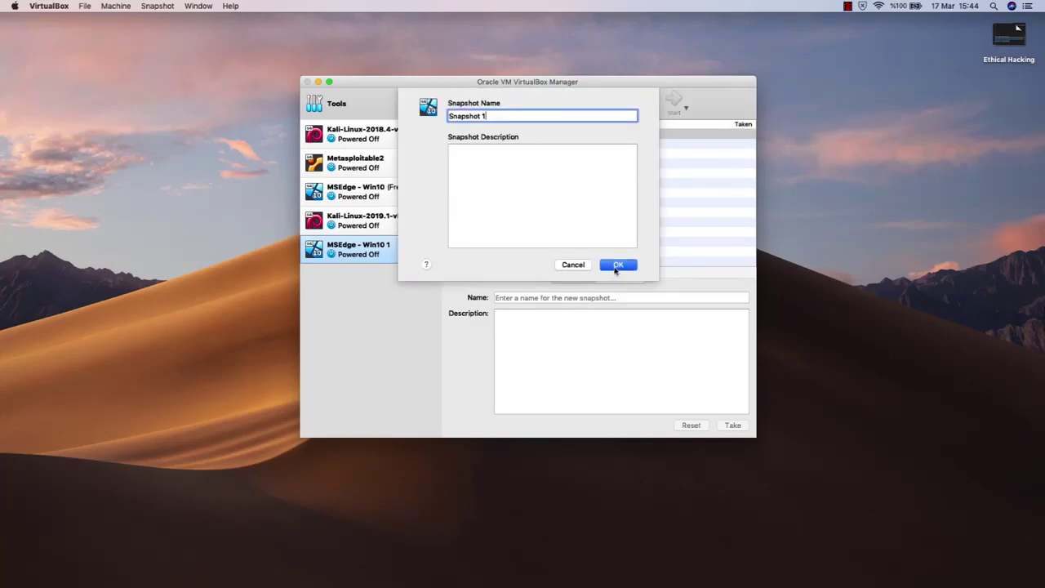
left_click(616, 265)
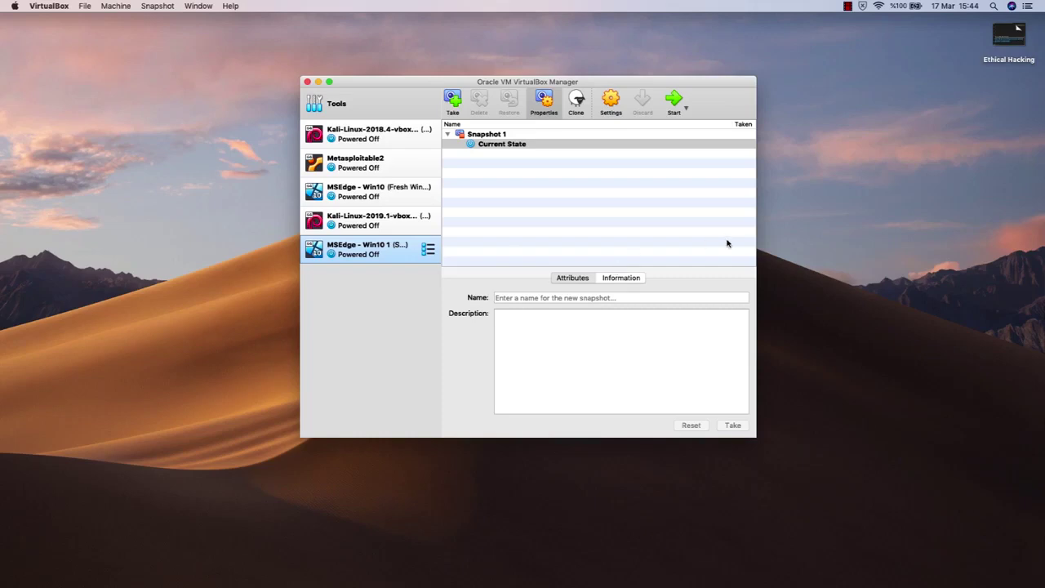
left_click(365, 230)
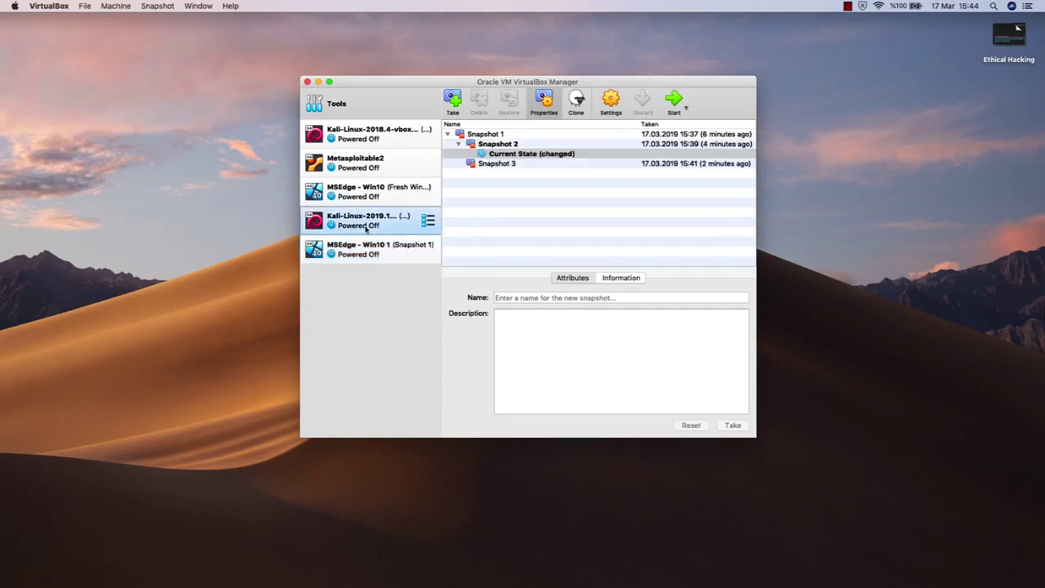
left_click(855, 236)
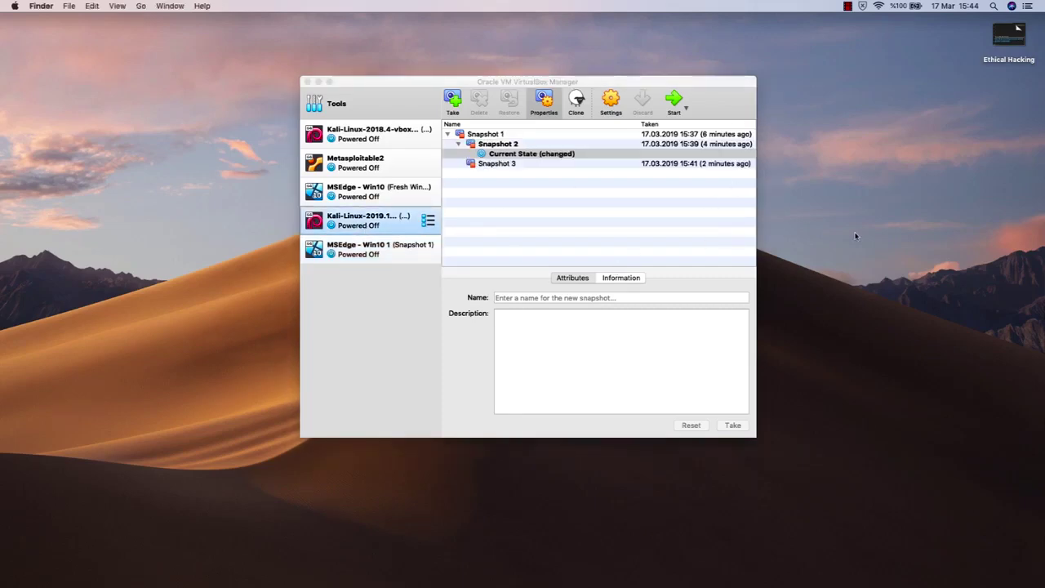